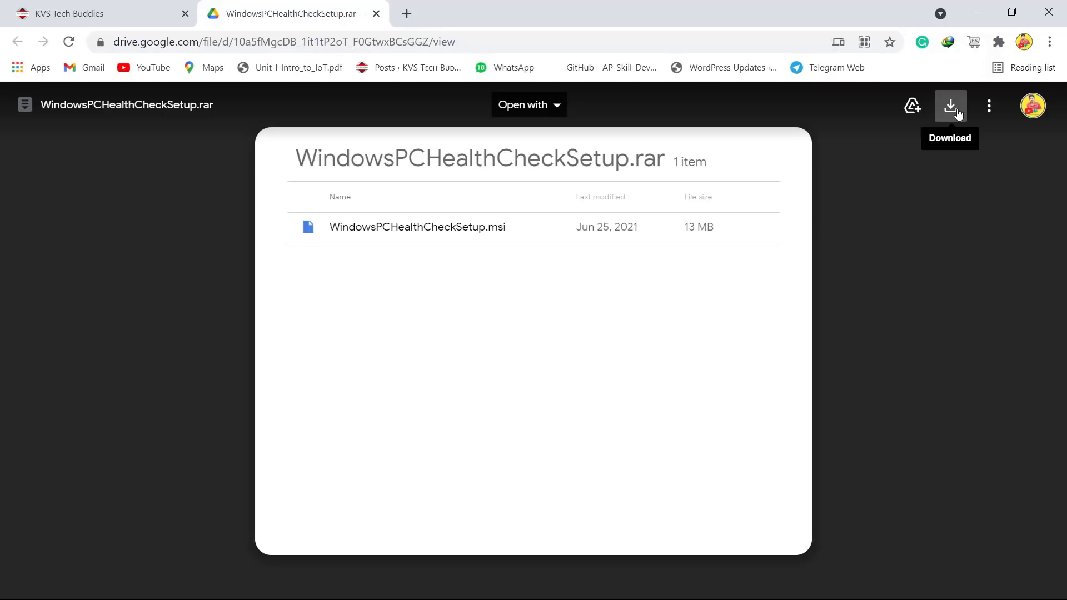
- Download WindowsPCHealthCheckSetup.rar to the Compressed downloads folder and open that folder in a maximized window
left_click(958, 113)
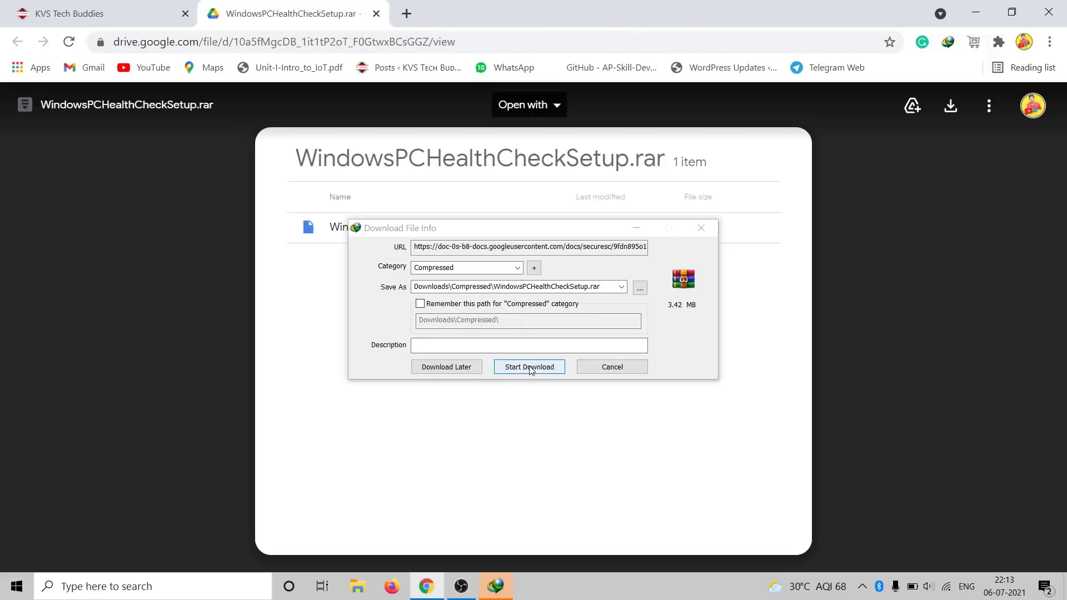
left_click(529, 368)
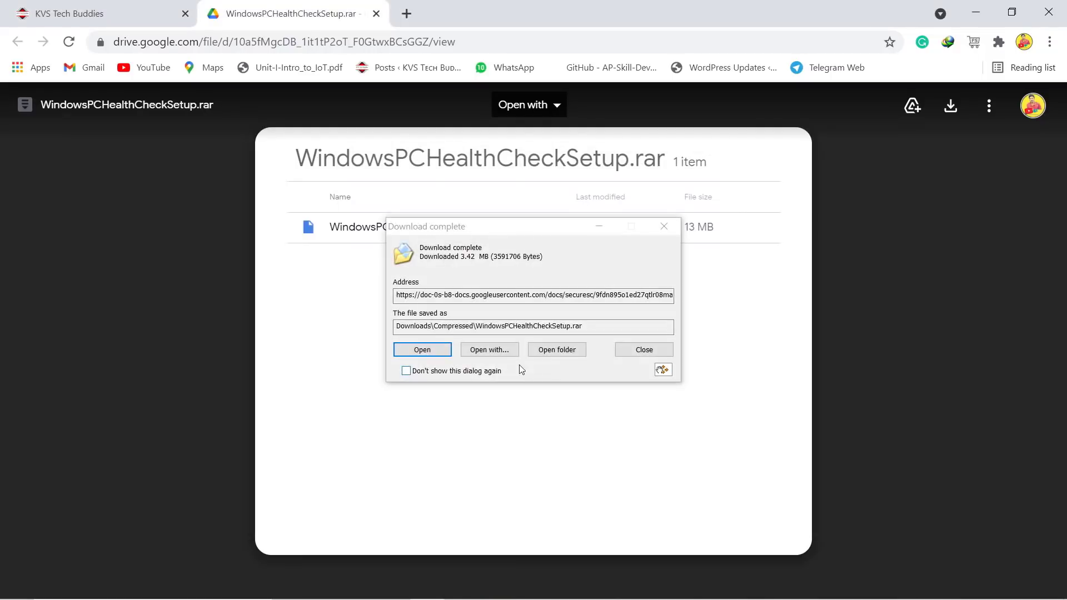
left_click(556, 351)
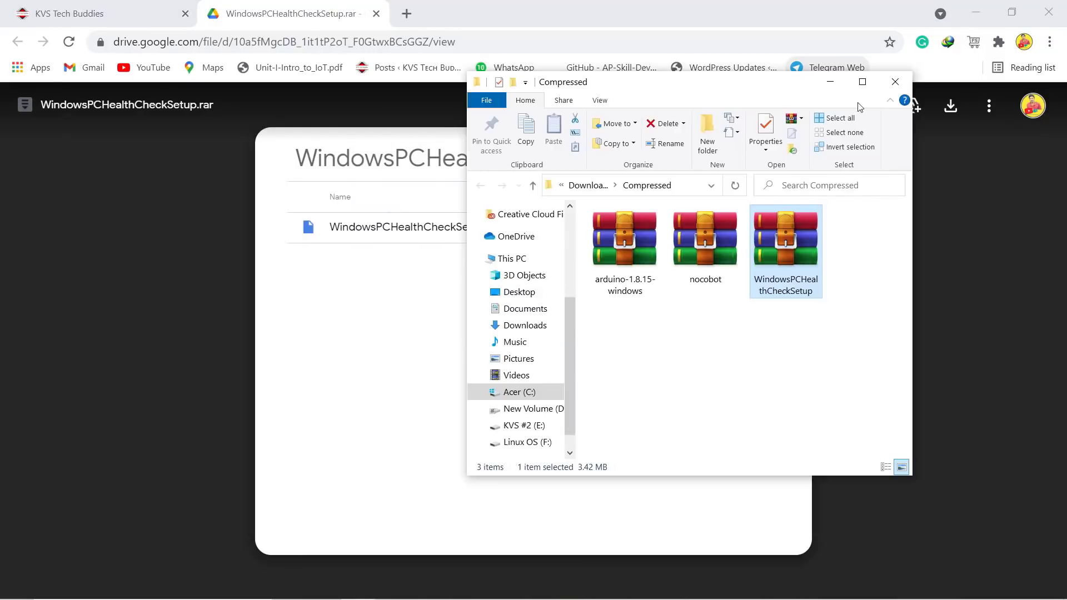
left_click(862, 82)
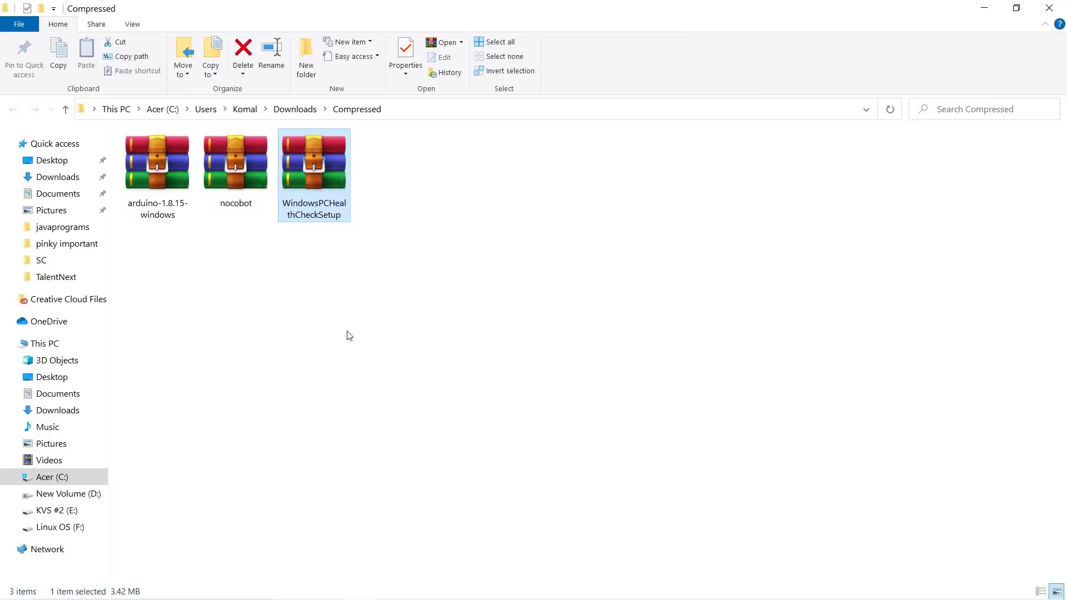
- Extract the WindowsPCHealthCheckSetup archive into the same folder
left_click(312, 203)
left_click(309, 172)
right_click(309, 172)
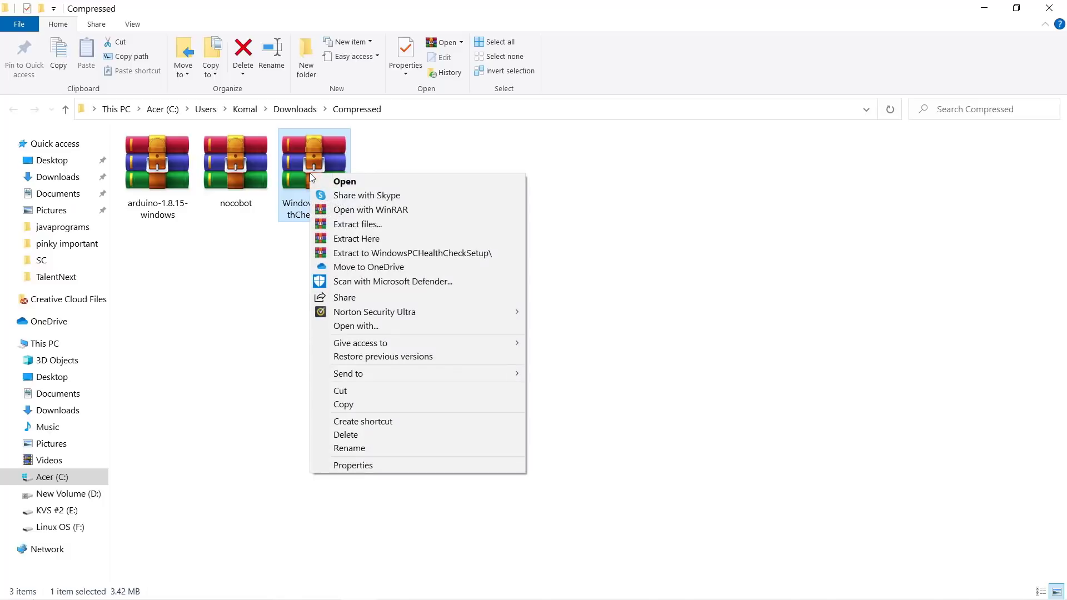
left_click(374, 240)
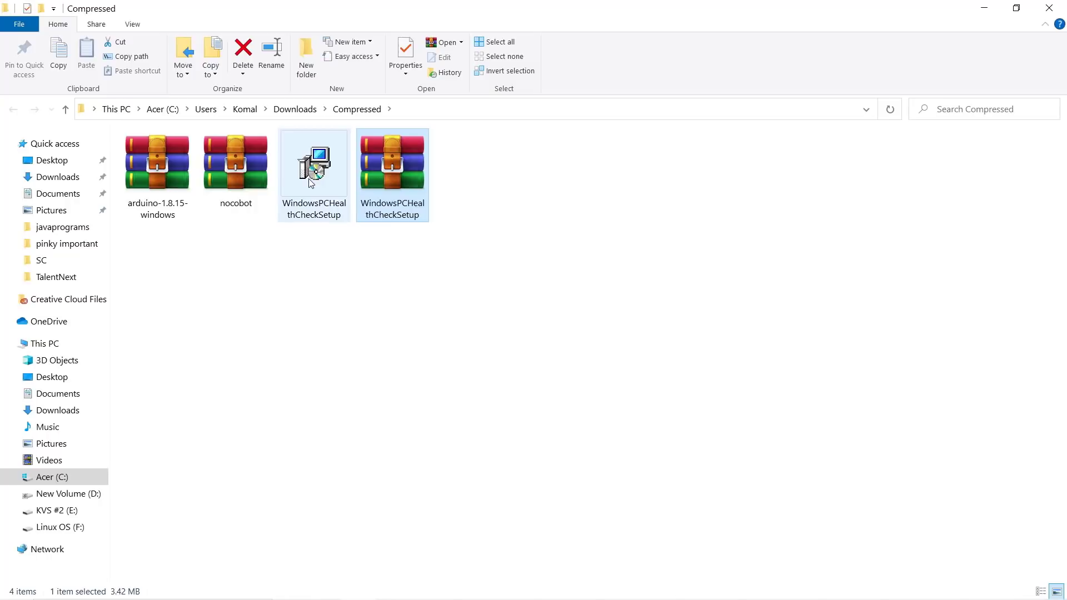
- Run the extracted WindowsPCHealthCheckSetup installer, accept the license terms and install Windows PC Health Check
left_click(326, 179)
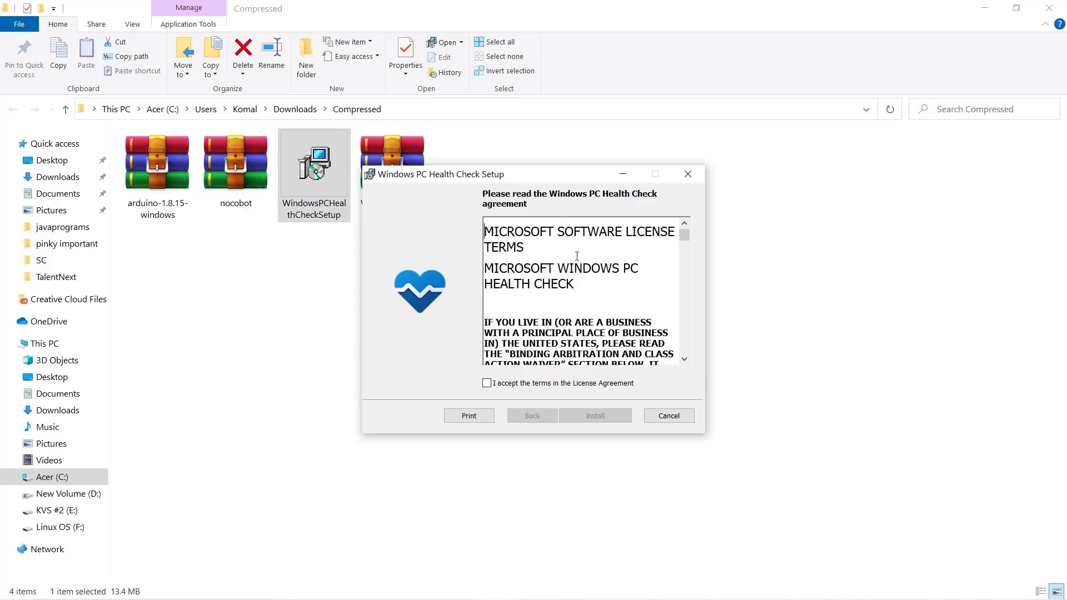
left_click(486, 383)
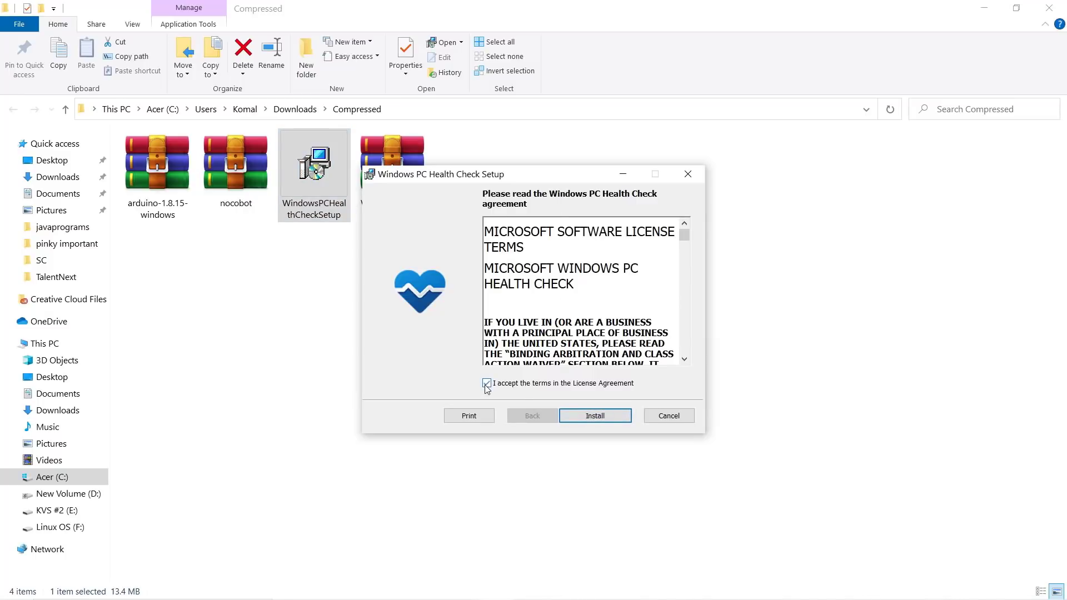
left_click(581, 414)
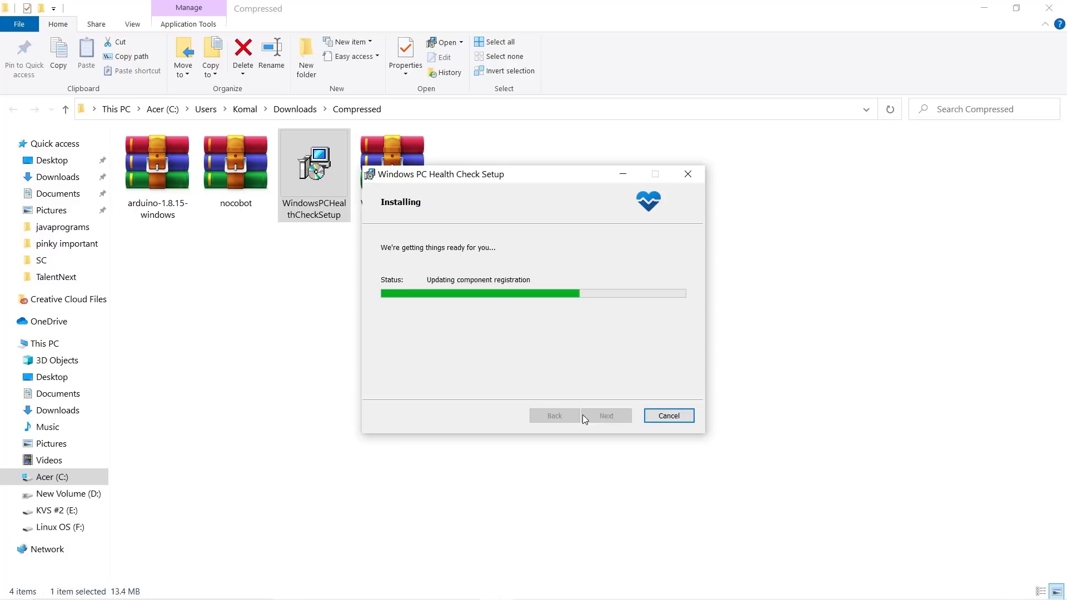
- Finish the setup and use PC Health Check to test whether this PC meets the Windows 11 requirements, closing the result
left_click(597, 418)
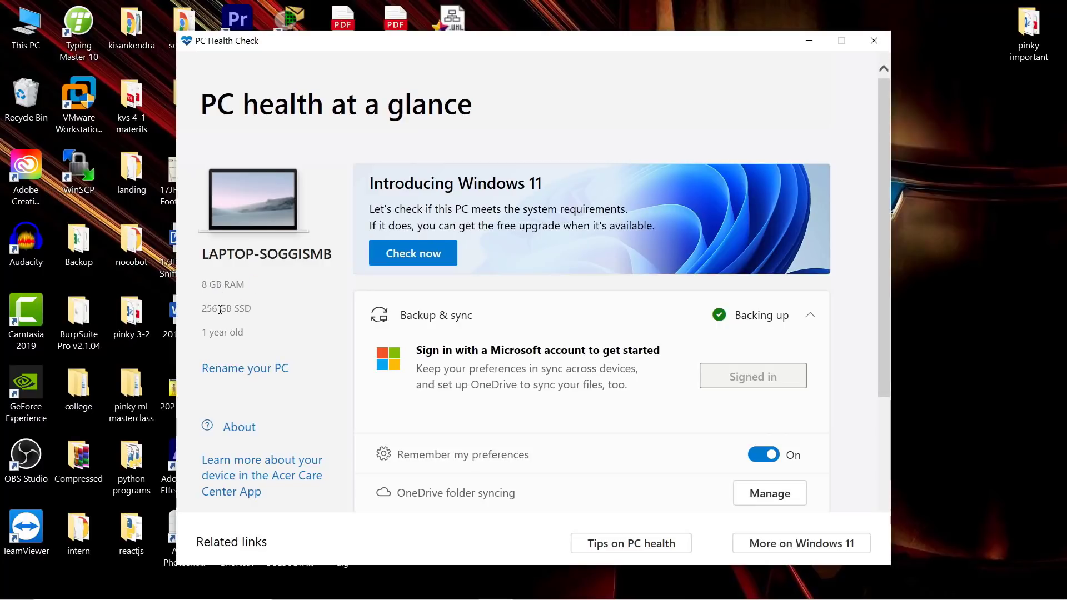
left_click(425, 259)
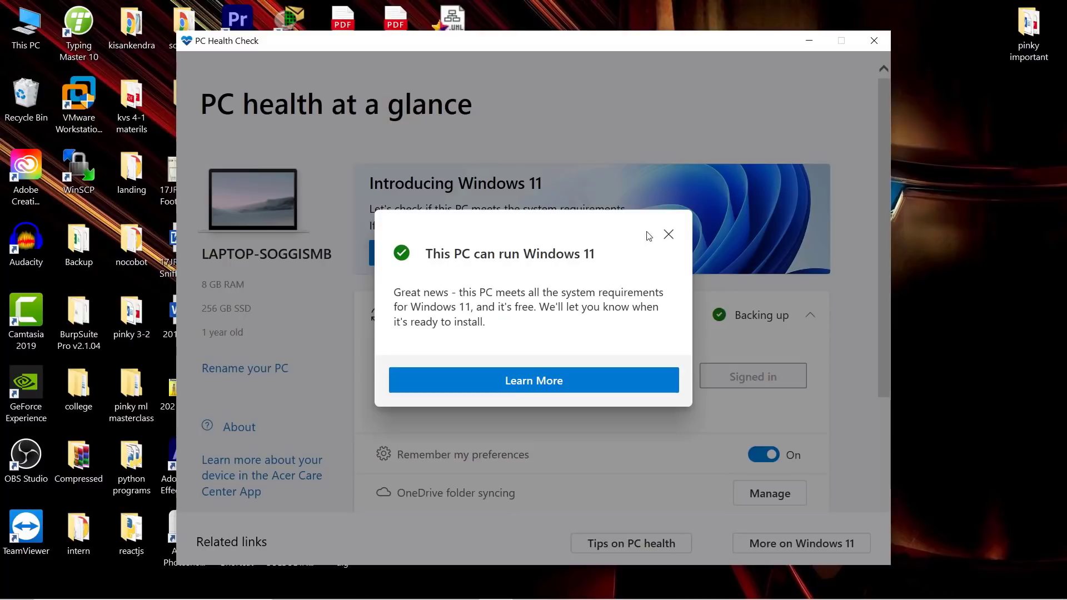
left_click(667, 234)
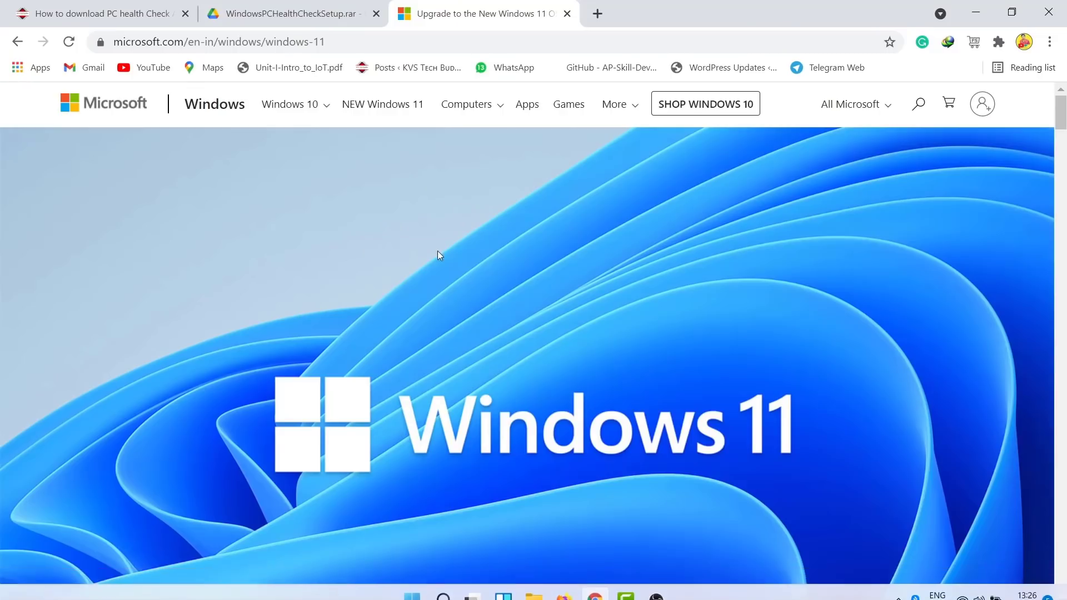
- Examine the minimum system requirements and the compatibility check section on Microsoft's Windows 11 page
scroll(438, 251, "down", 20)
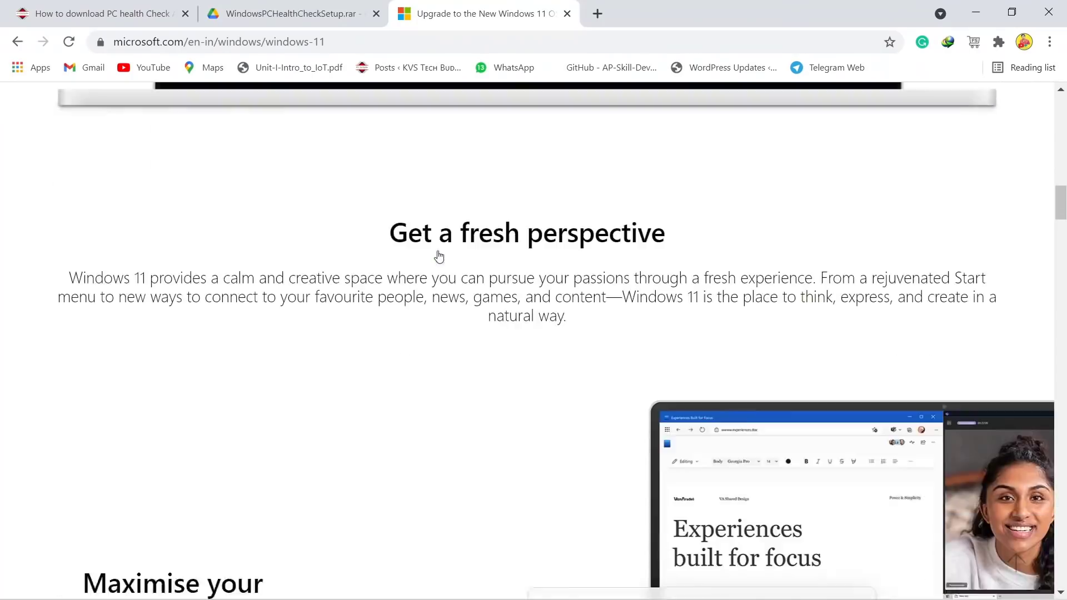
scroll(438, 256, "down", 20)
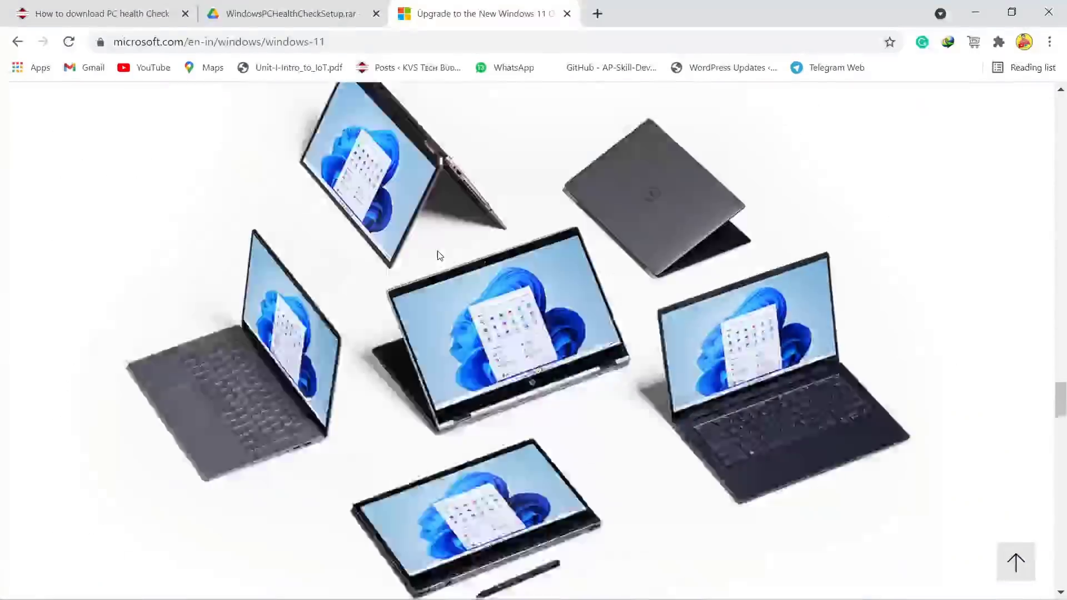
scroll(438, 252, "down", 15)
scroll(438, 251, "up", 4)
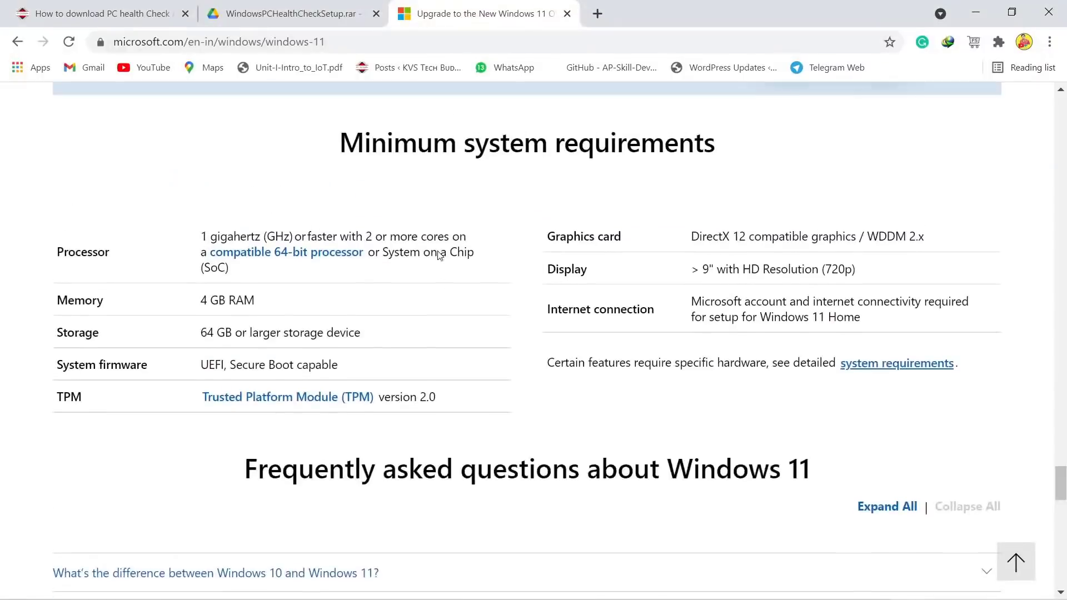
scroll(439, 255, "up", 2)
scroll(567, 276, "up", 3)
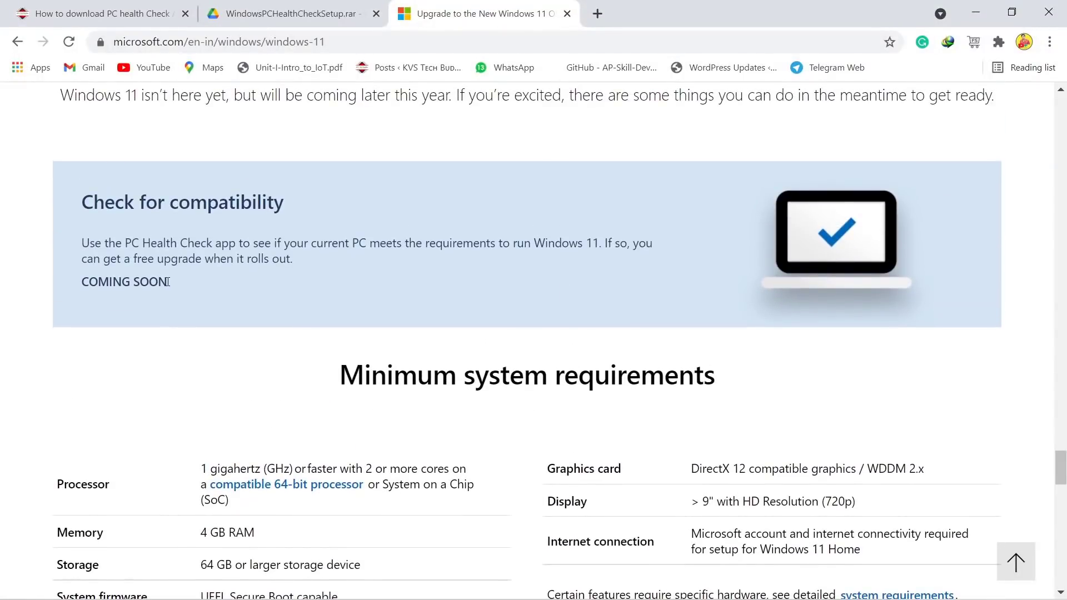
left_click_drag(167, 282, 86, 276)
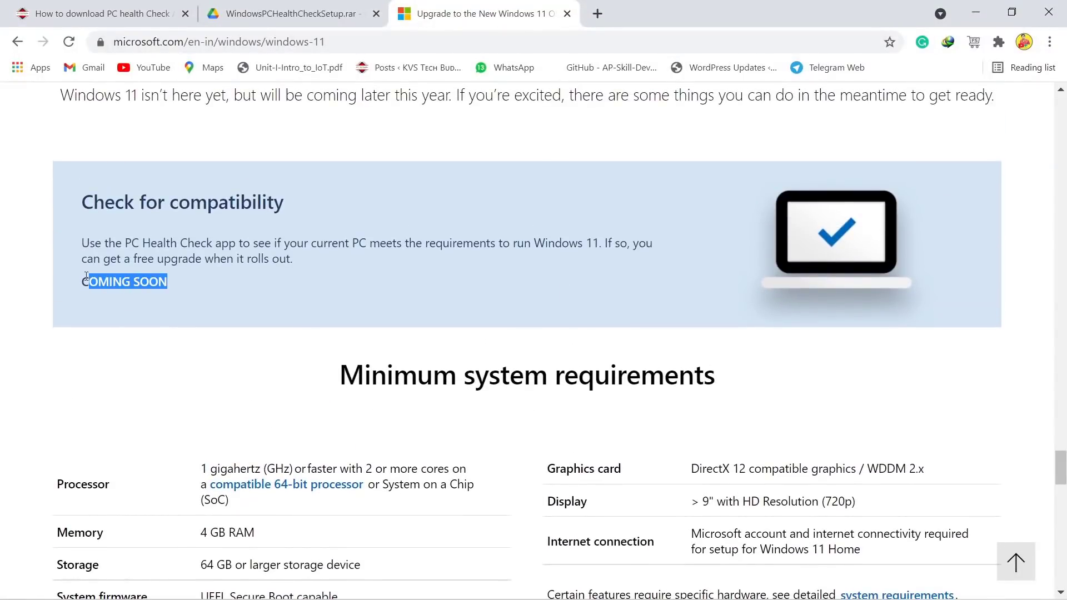
left_click(178, 287)
left_click_drag(177, 288, 90, 285)
- Switch to Windows Settings and open the Windows Insider Program page under Update & Security
key("super+d")
left_click(26, 593)
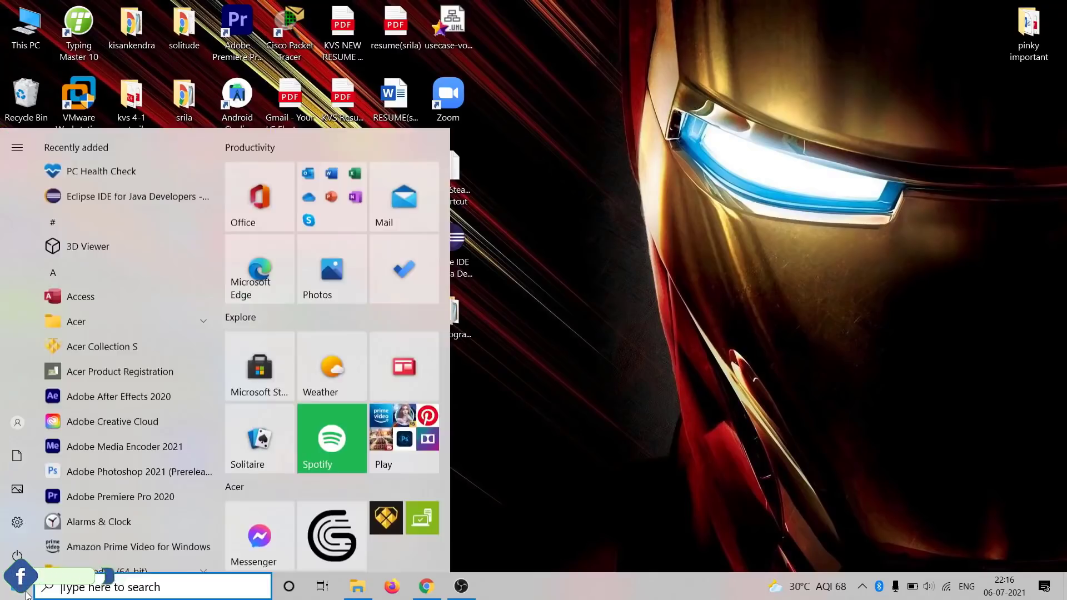
left_click(18, 523)
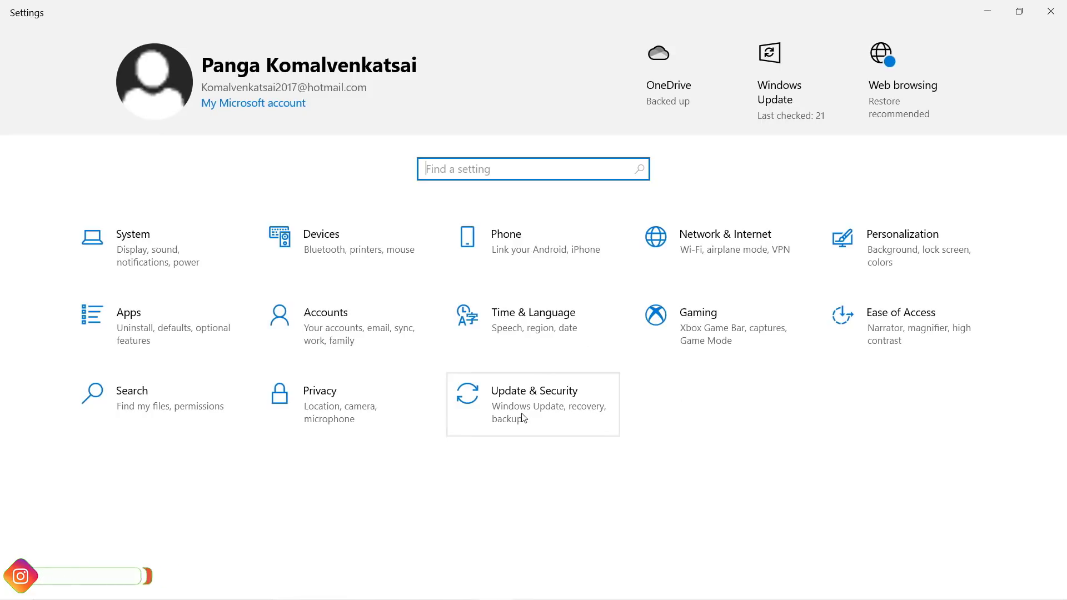
left_click(582, 409)
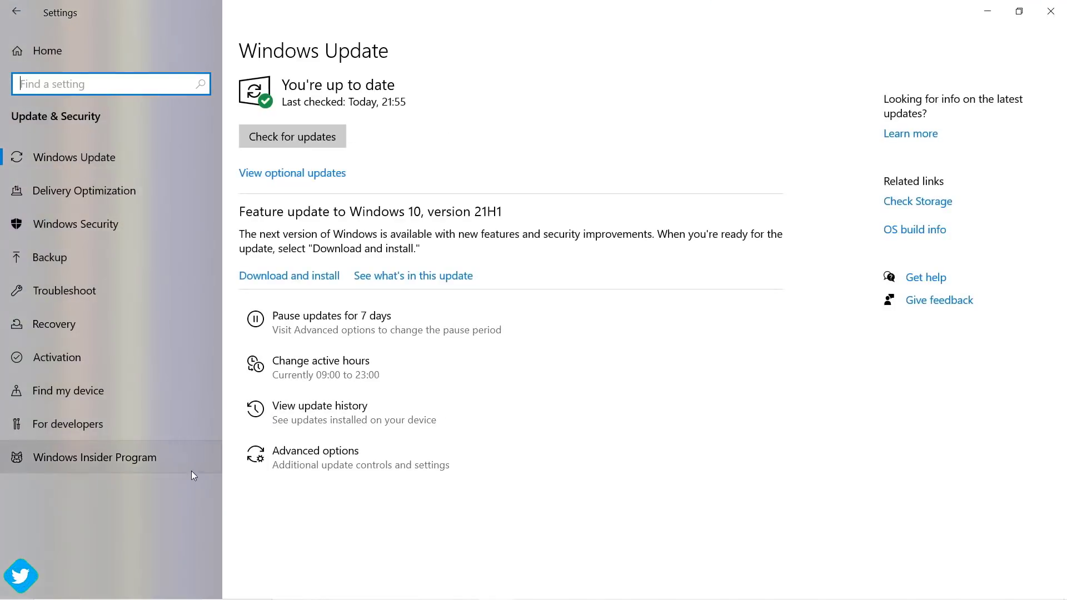
left_click(101, 456)
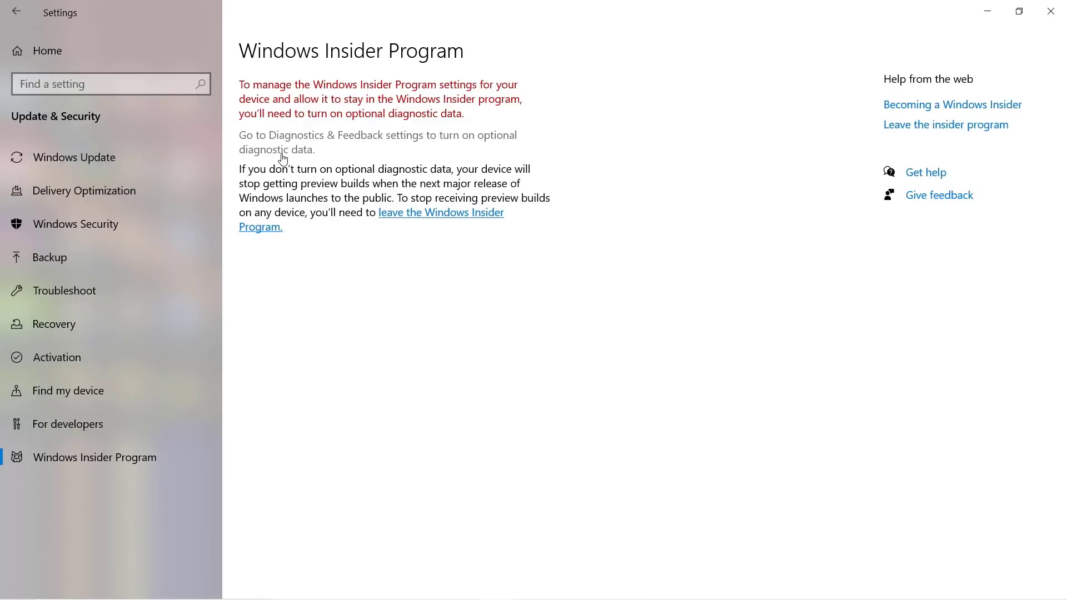
- Set the diagnostic data level to Optional diagnostic data in the Diagnostics & feedback settings
left_click(282, 156)
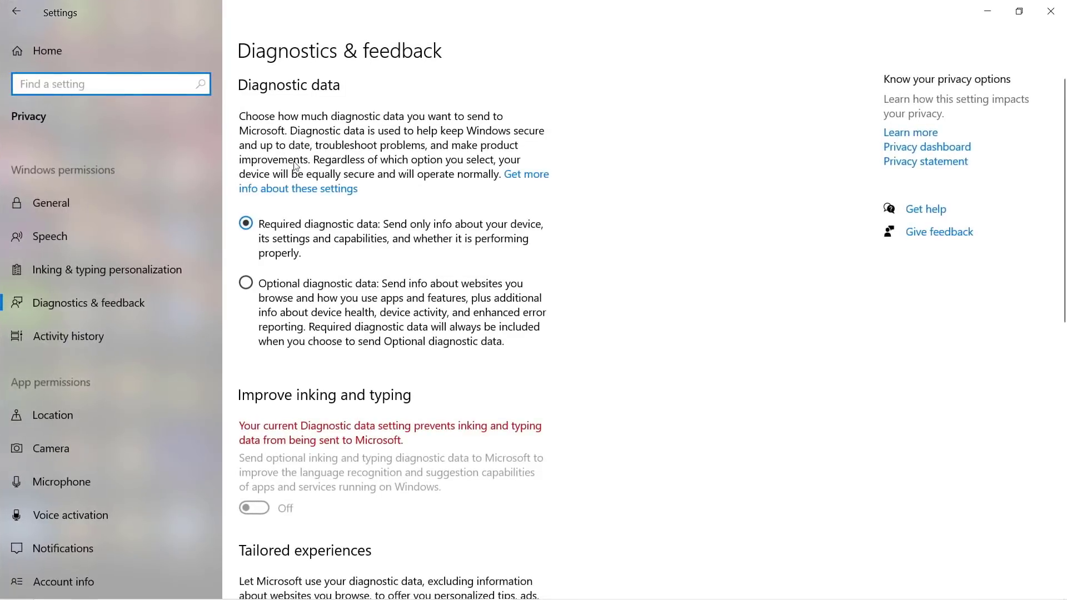
left_click(276, 302)
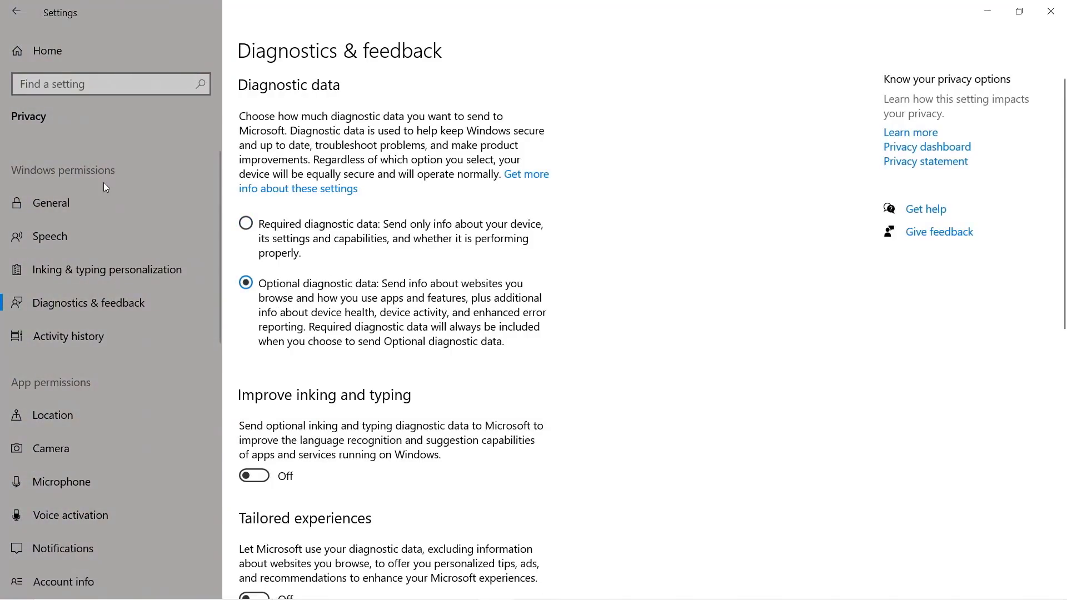
scroll(137, 390, "down", 5)
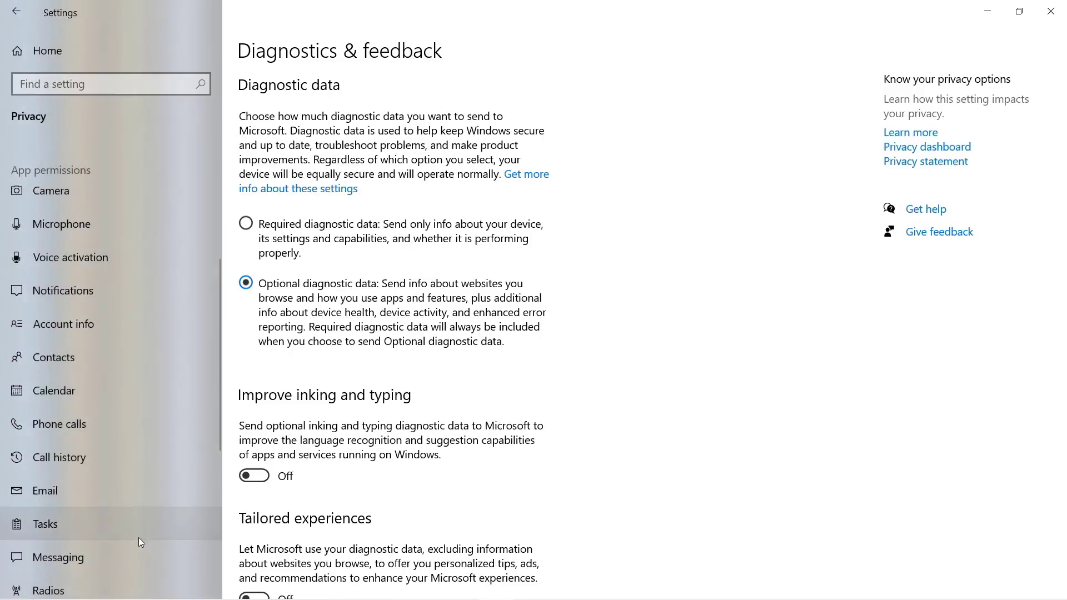
scroll(138, 537, "down", 5)
scroll(121, 515, "up", 9)
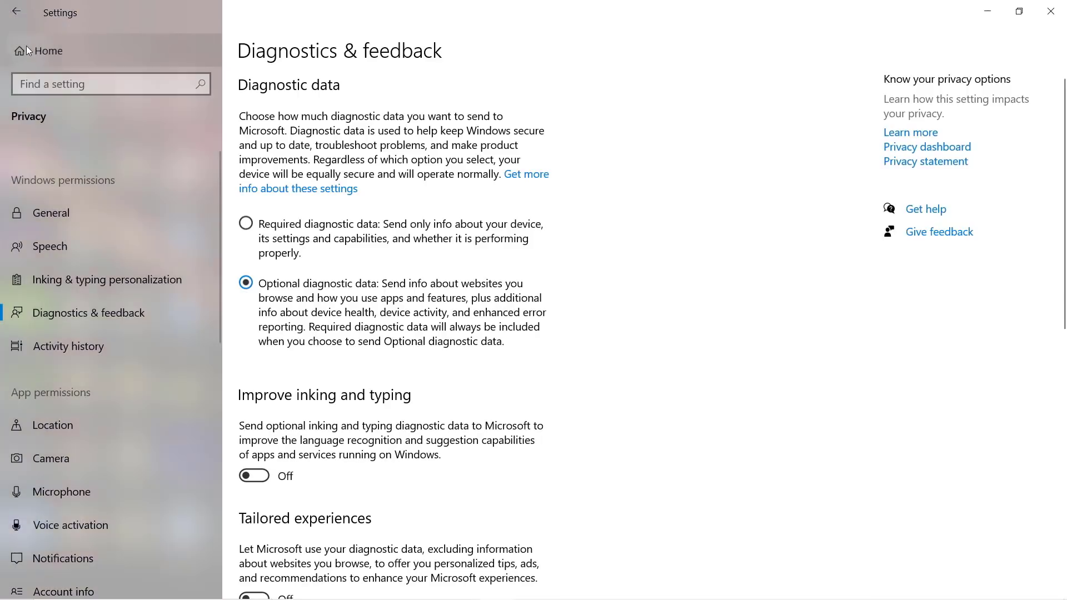
- Return to the Windows Insider Program page in the Update & Security settings
left_click(26, 51)
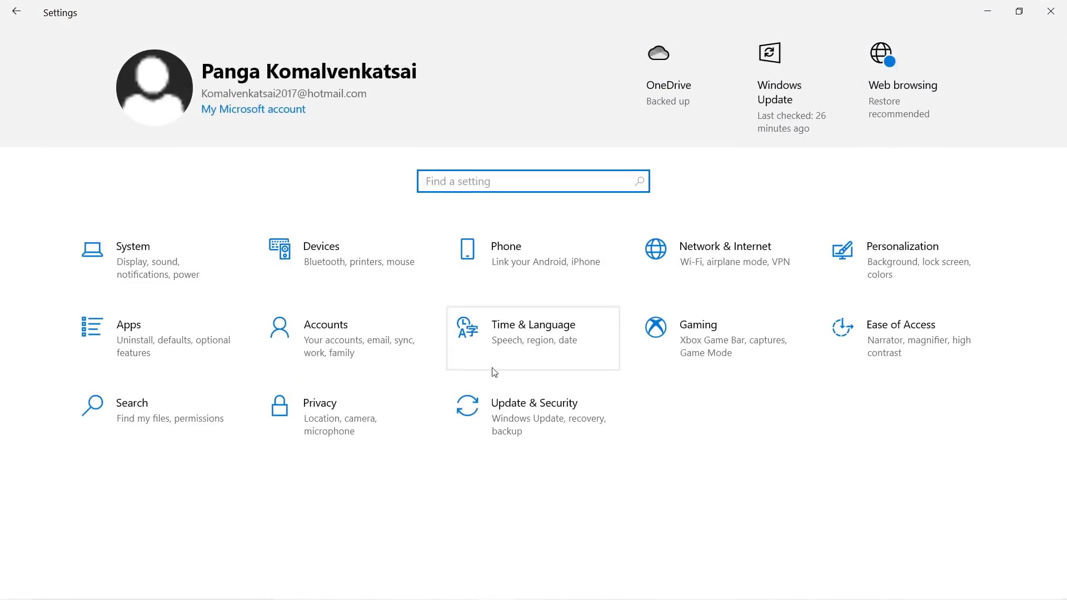
left_click(534, 426)
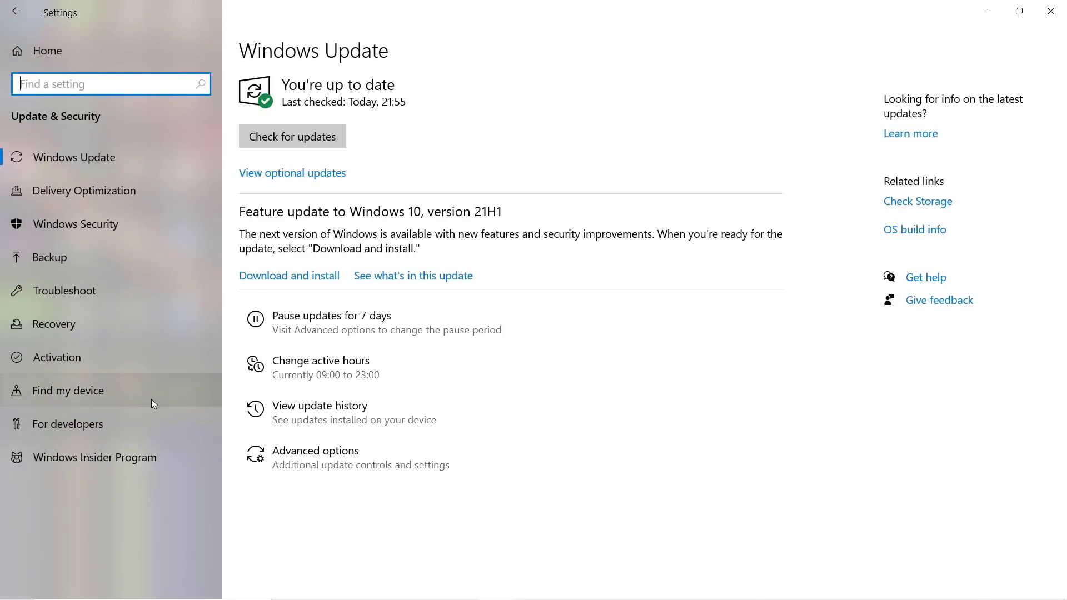
left_click(137, 448)
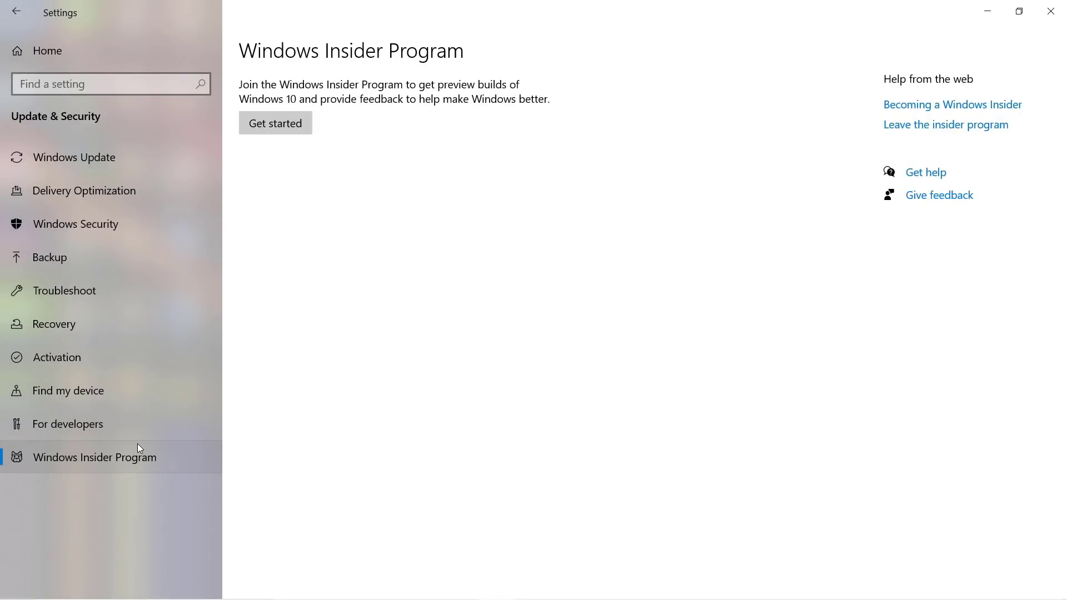
- Register for the Windows Insider Program, accepting its agreement, and link an account to it
left_click(274, 126)
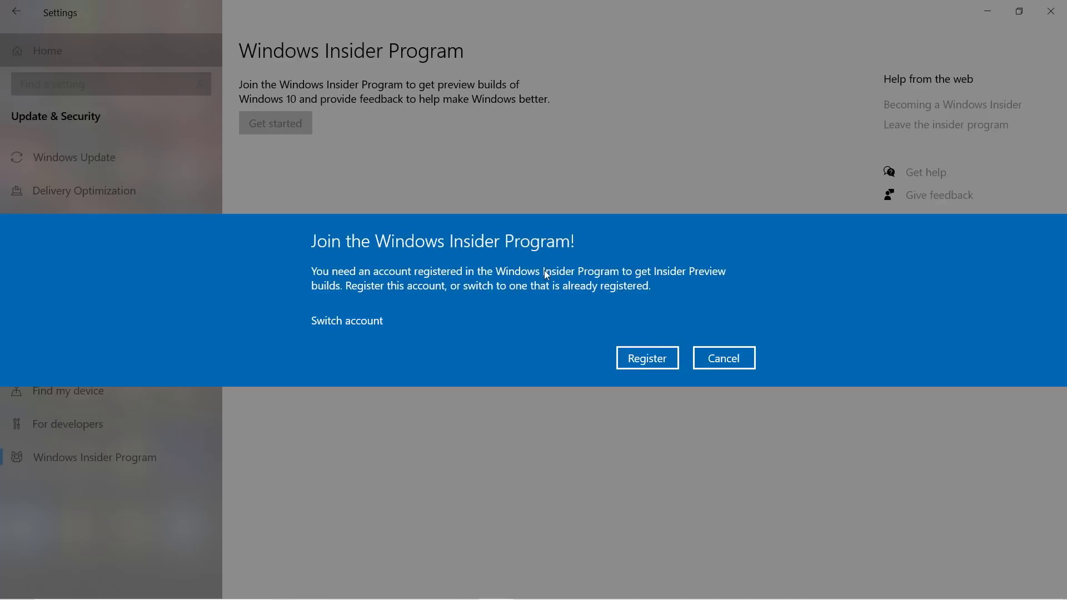
left_click(635, 360)
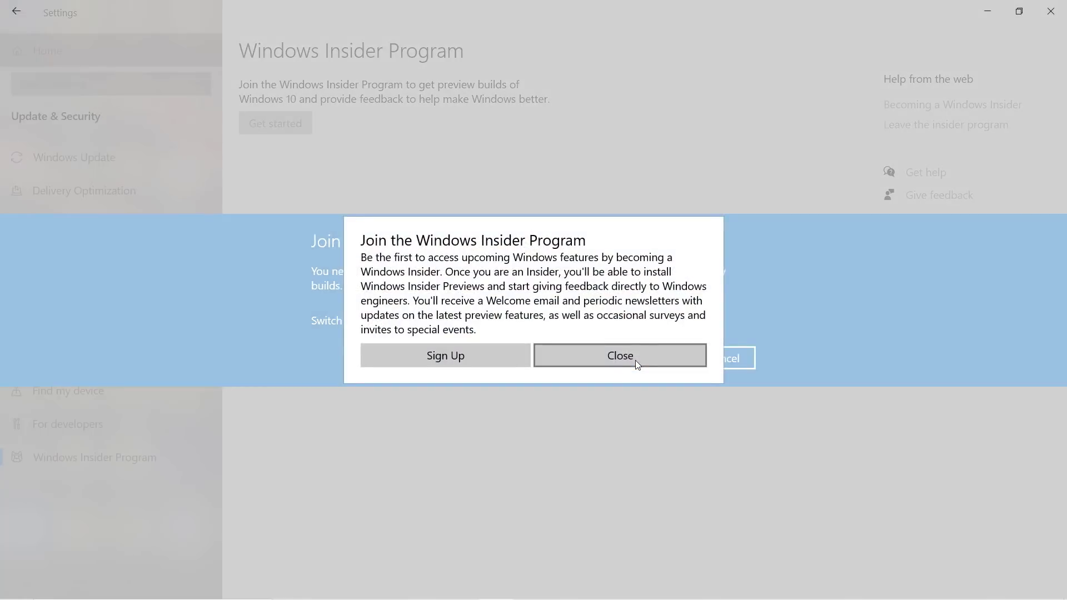
left_click(521, 356)
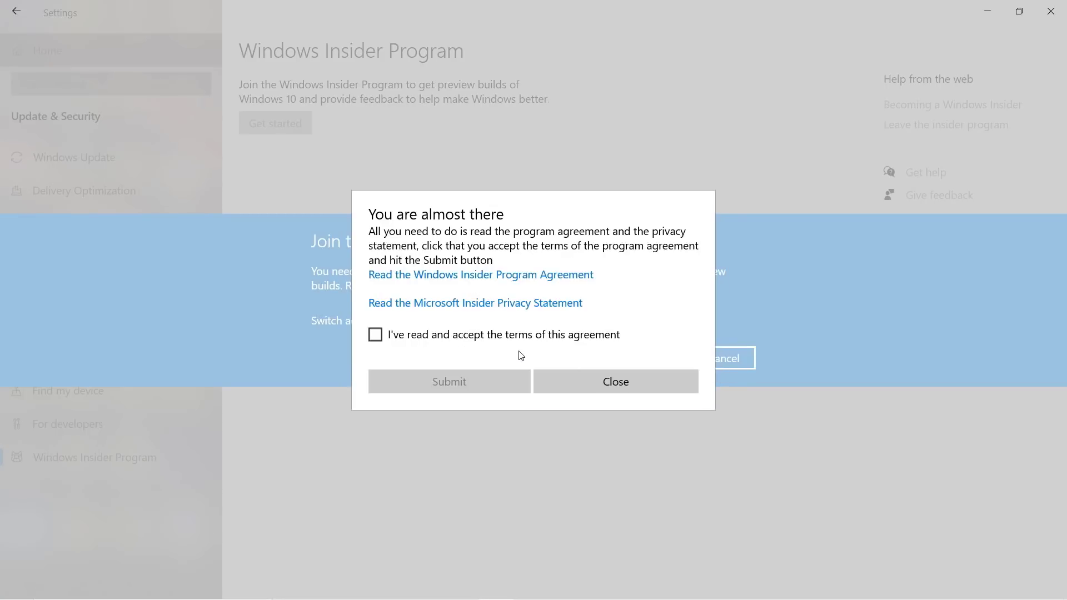
left_click(448, 334)
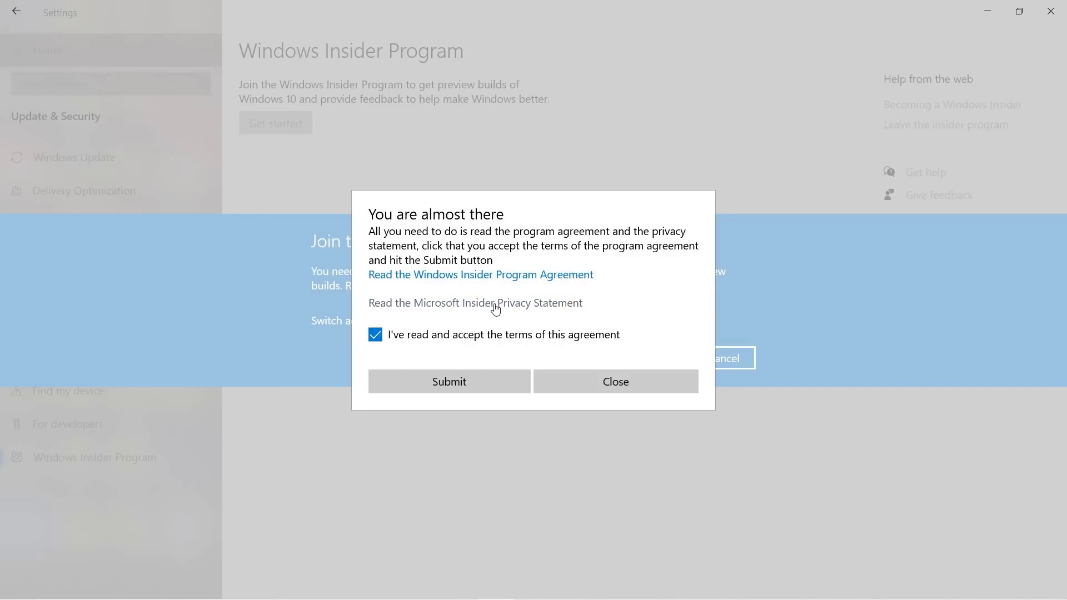
left_click(465, 377)
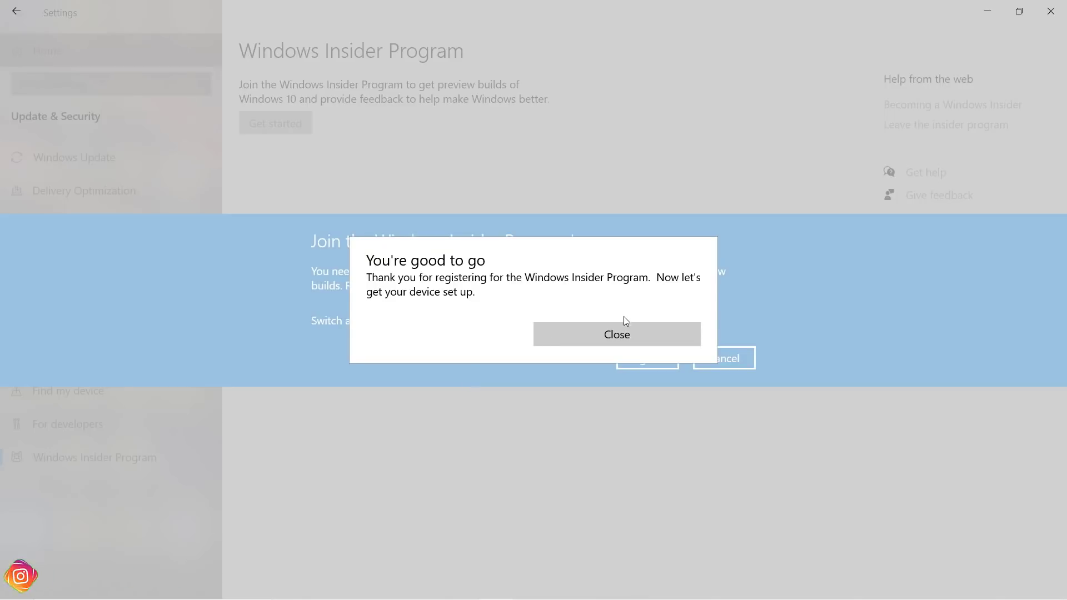
left_click(618, 330)
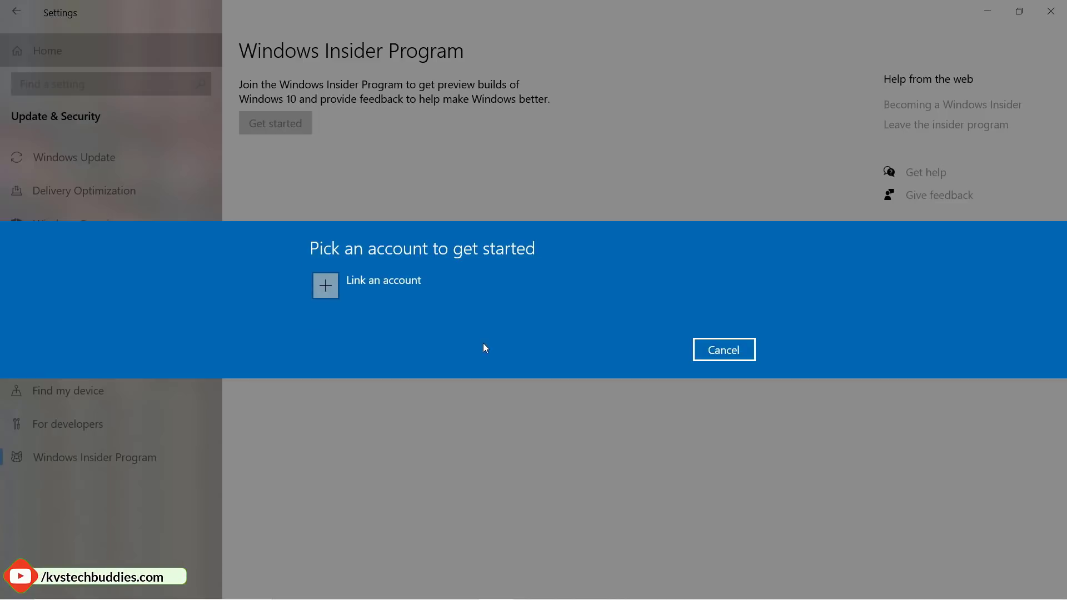
left_click(359, 280)
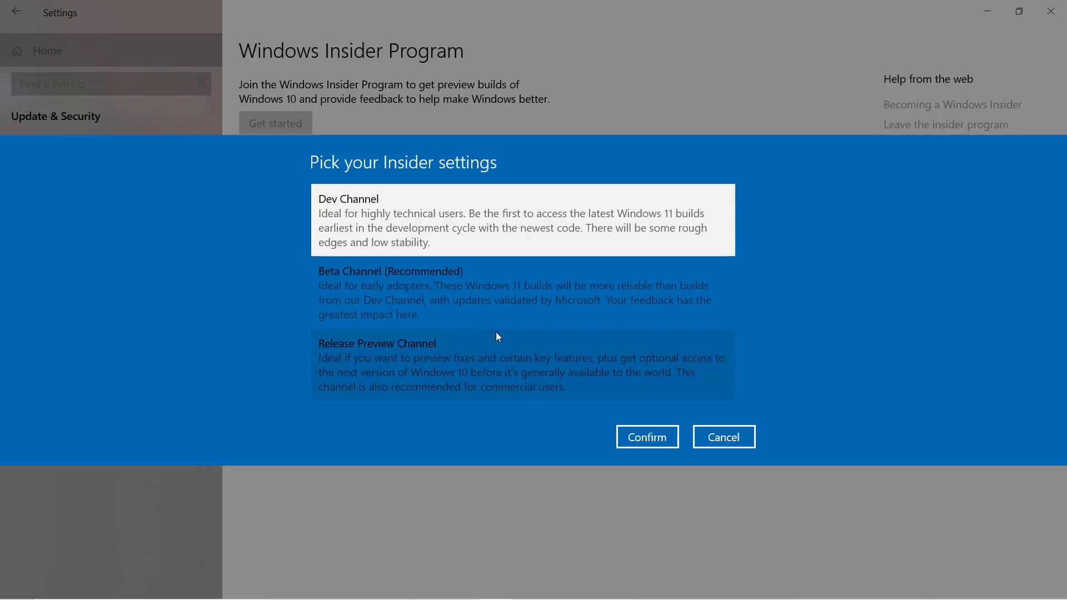
- Enroll the PC in the Dev Channel, accepting the Insider program terms, and restart it immediately
left_click(481, 298)
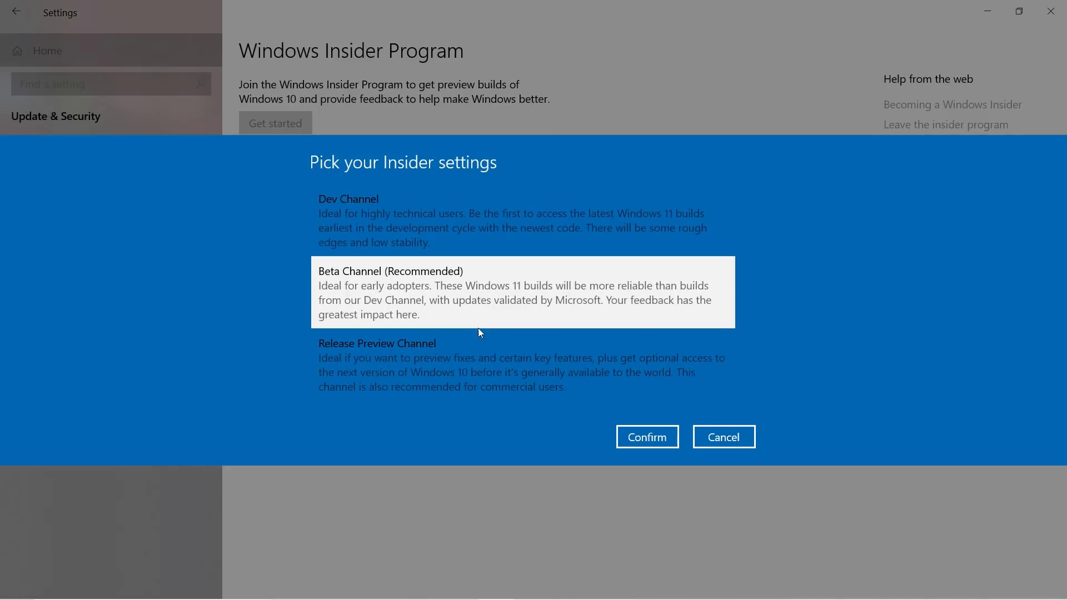
left_click(476, 348)
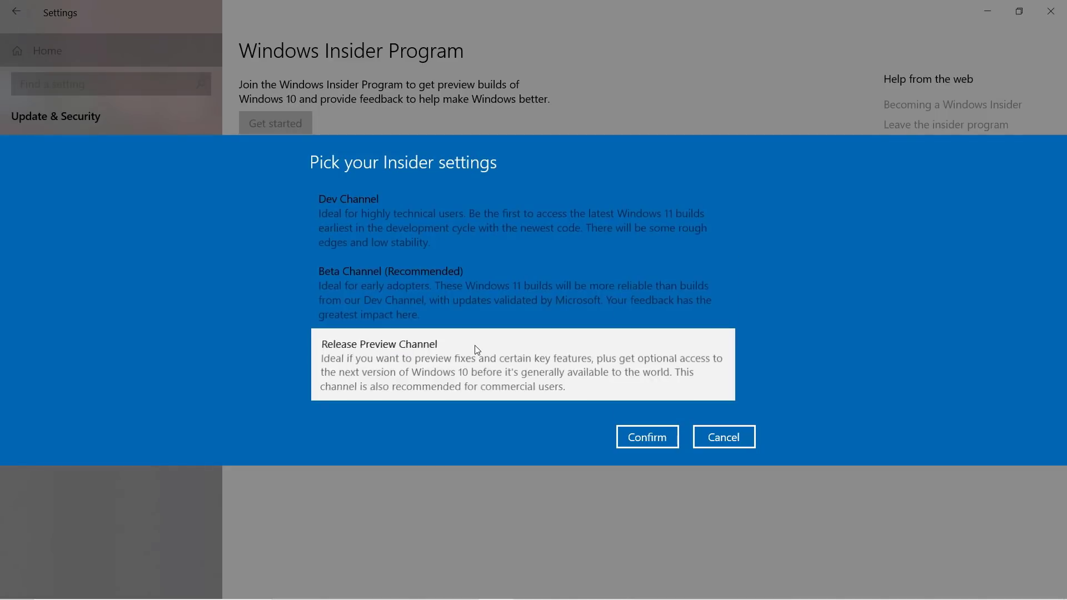
left_click(471, 308)
left_click(452, 231)
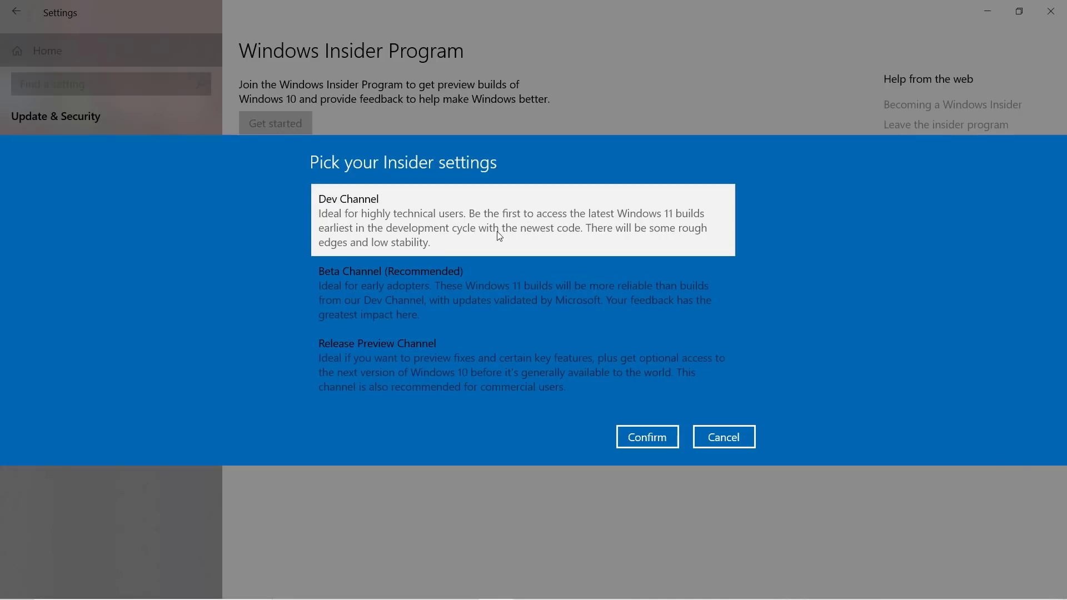
left_click(641, 443)
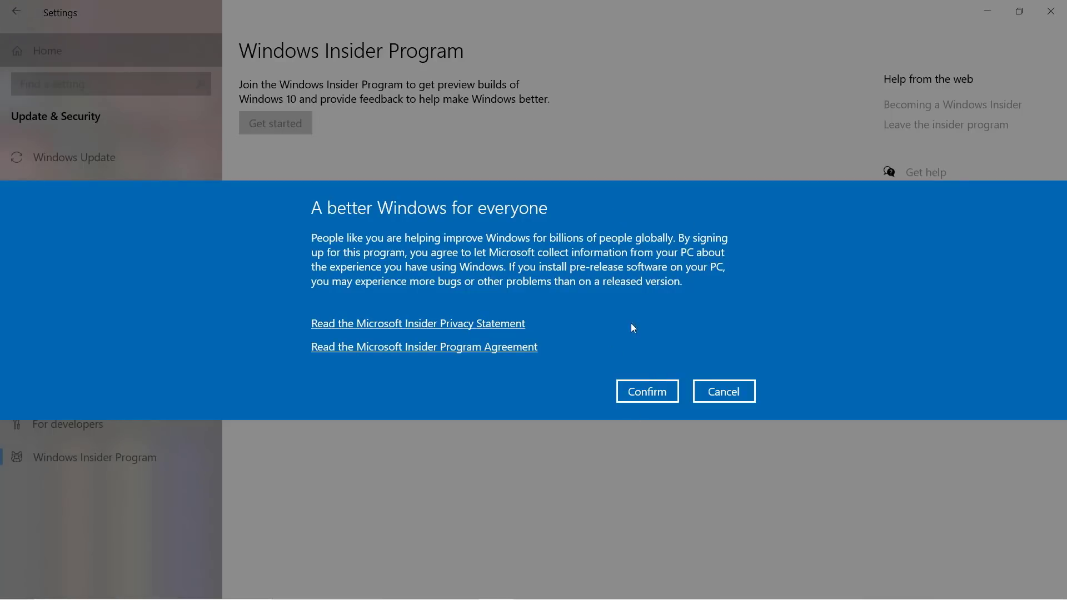
left_click(644, 391)
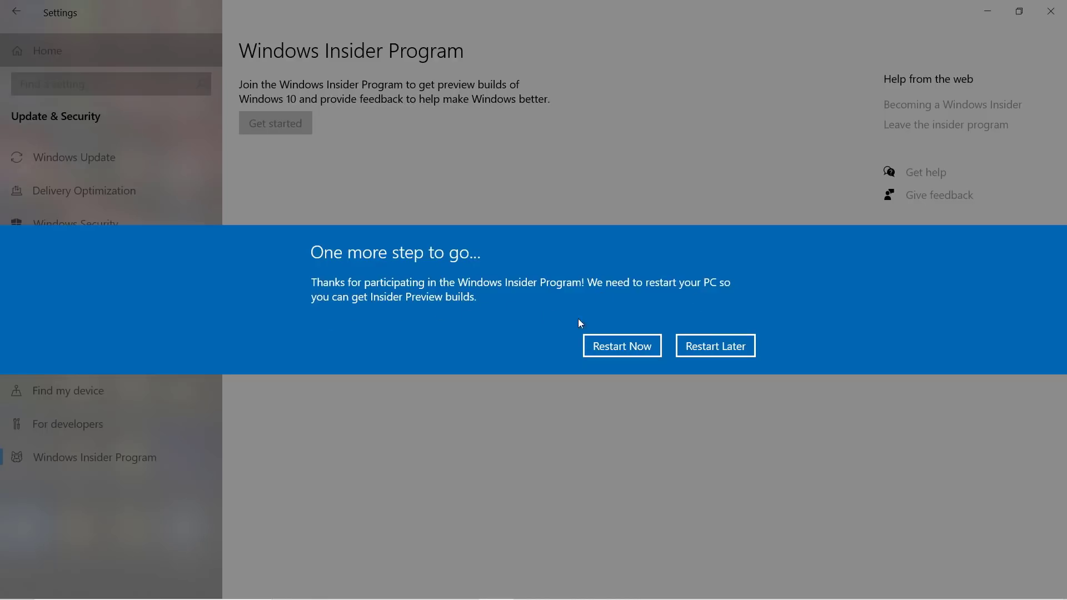
left_click(608, 345)
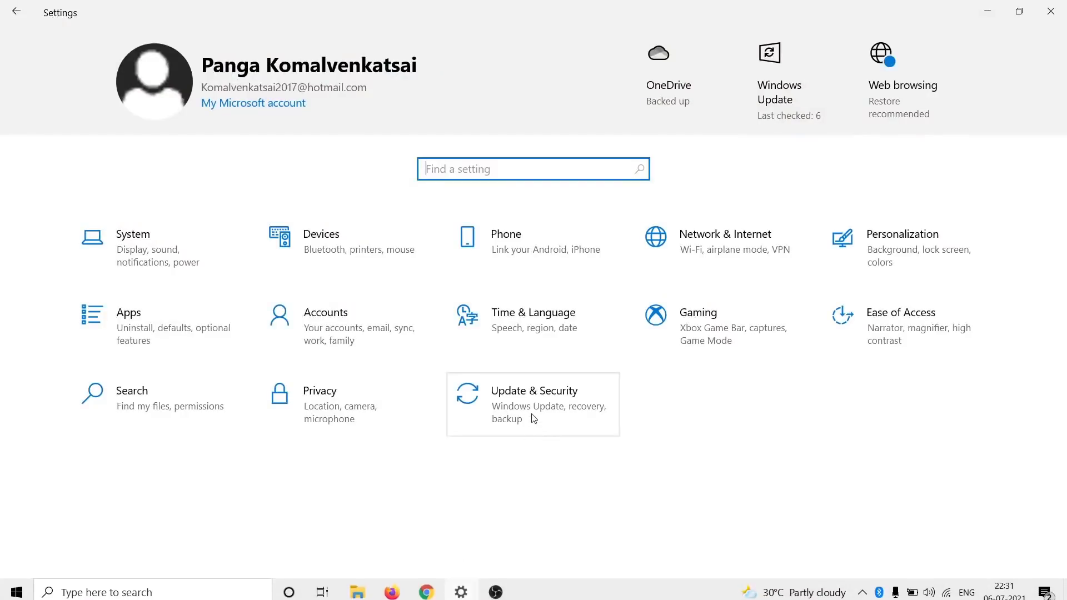
- Check for updates in Windows Update and restart the PC to install Windows 11 Insider Preview 10.0.22000.51 (co_release)
left_click(534, 418)
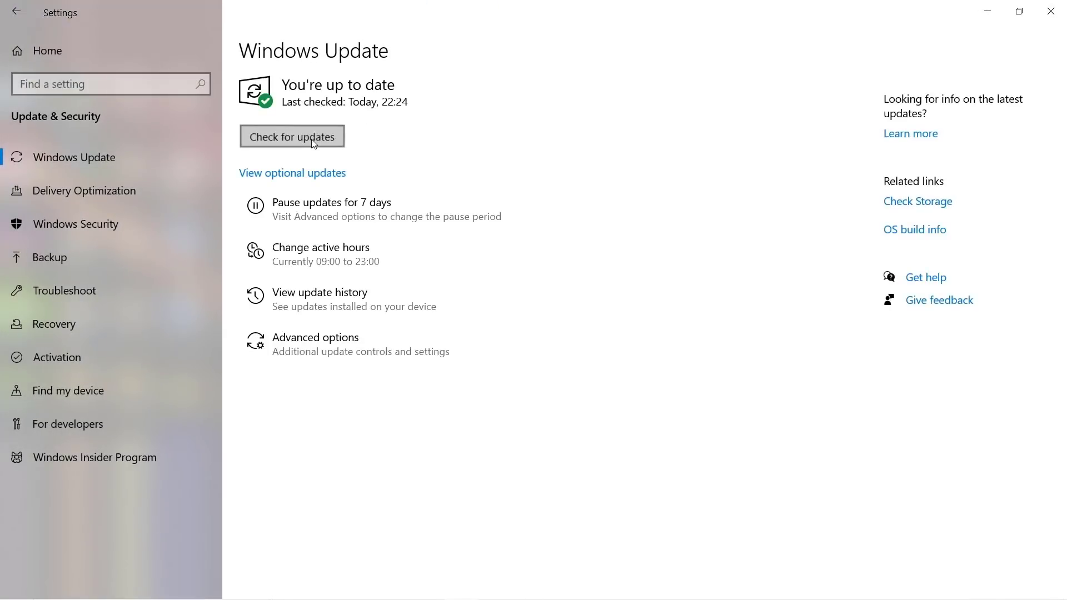
left_click(311, 139)
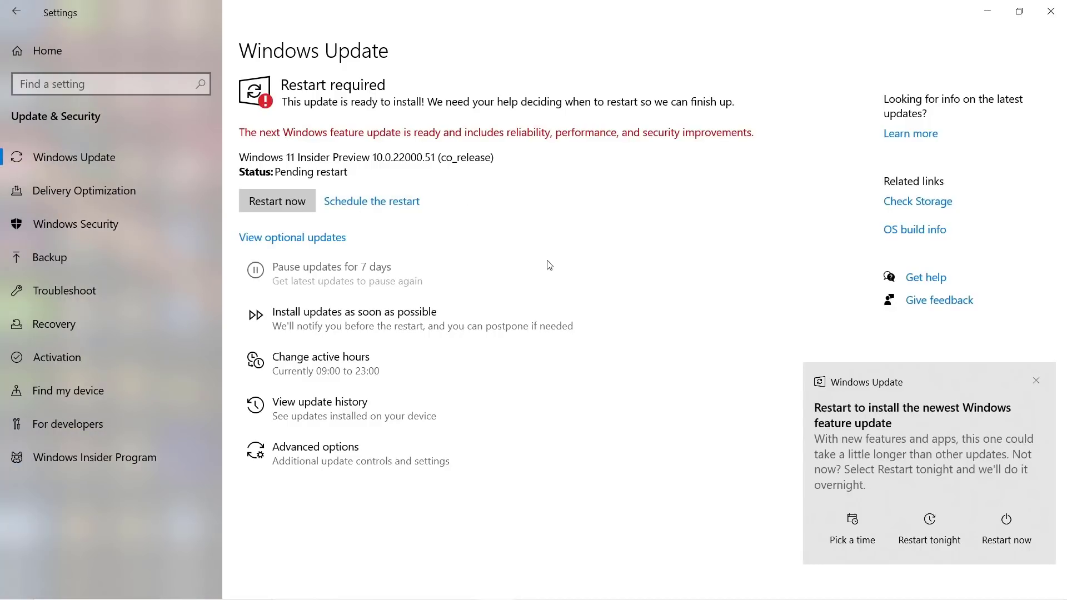
left_click(274, 206)
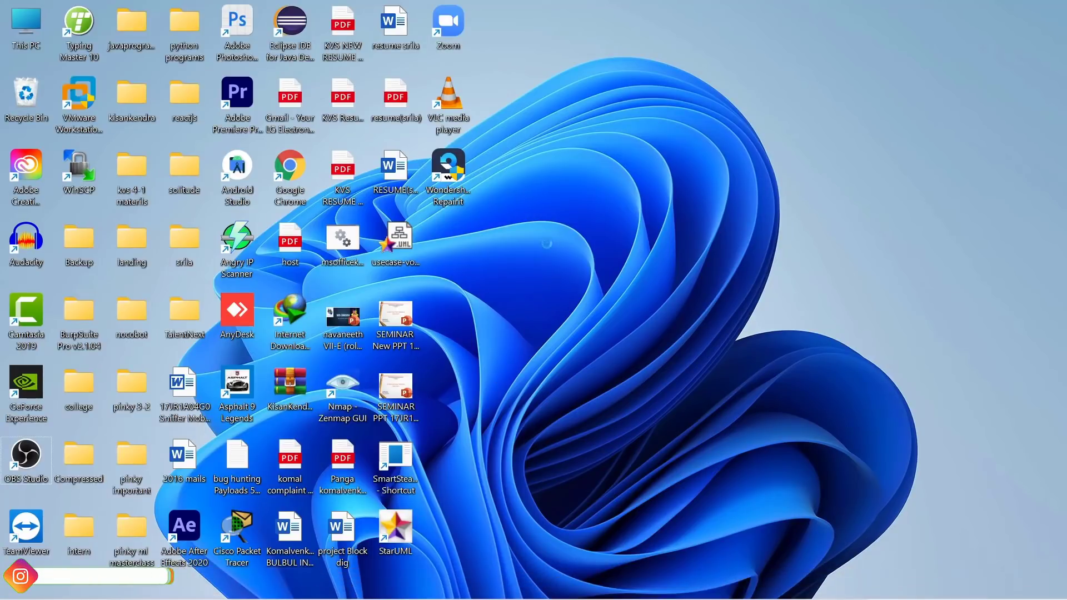
right_click(549, 249)
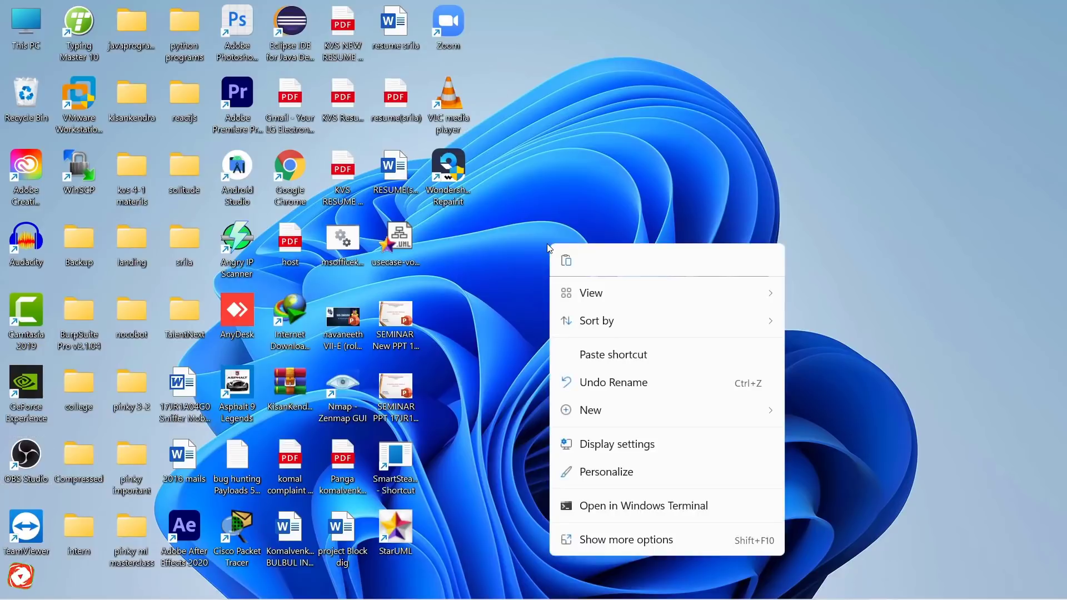
key("Escape")
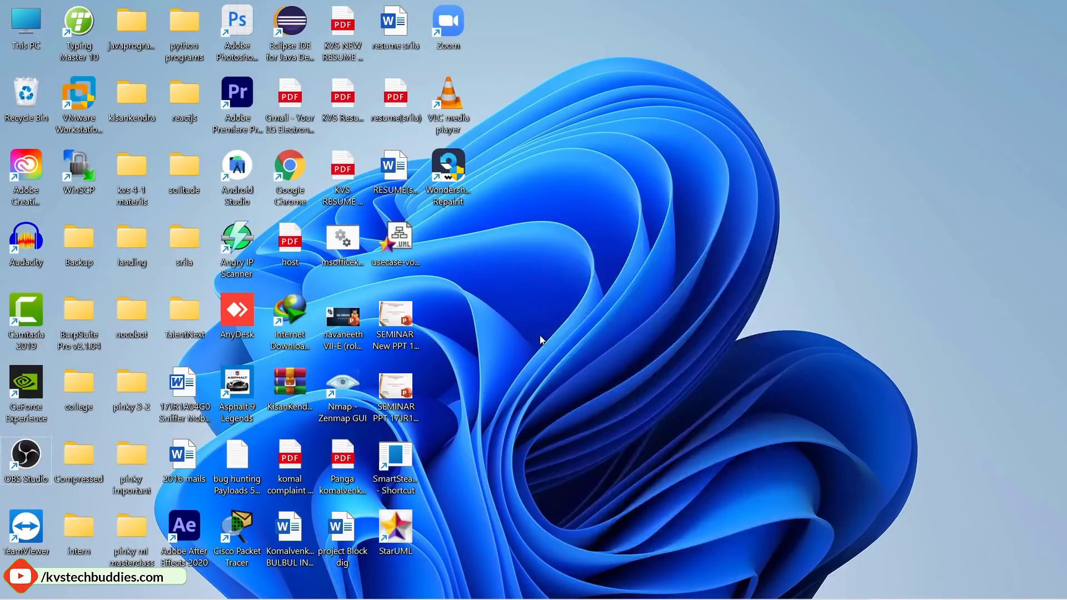
- Examine the installed Windows edition in the system's About settings, and close Settings
mouse_move(433, 597)
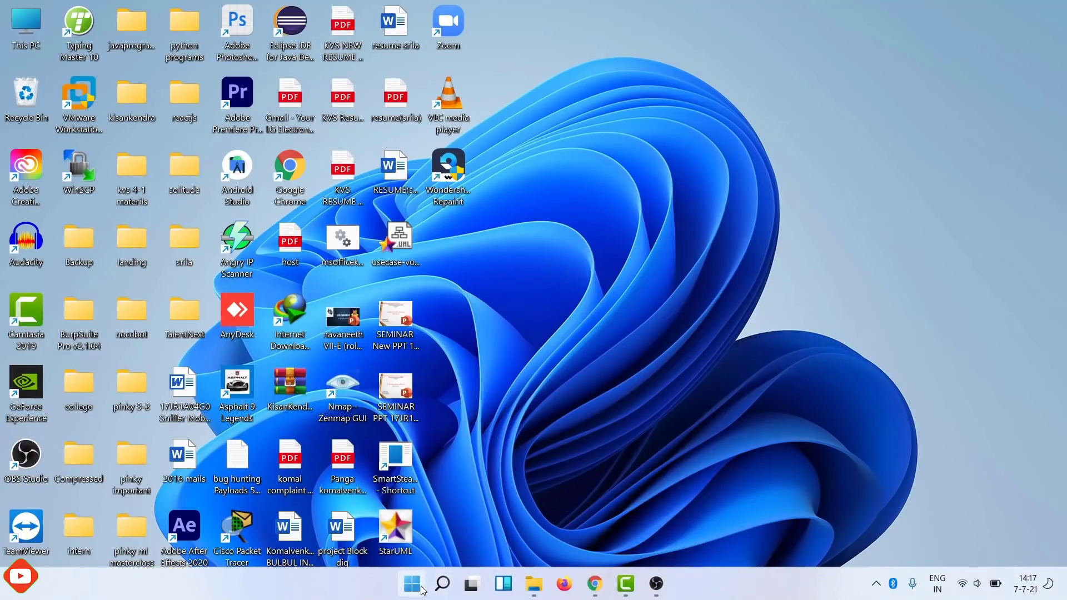
left_click(412, 583)
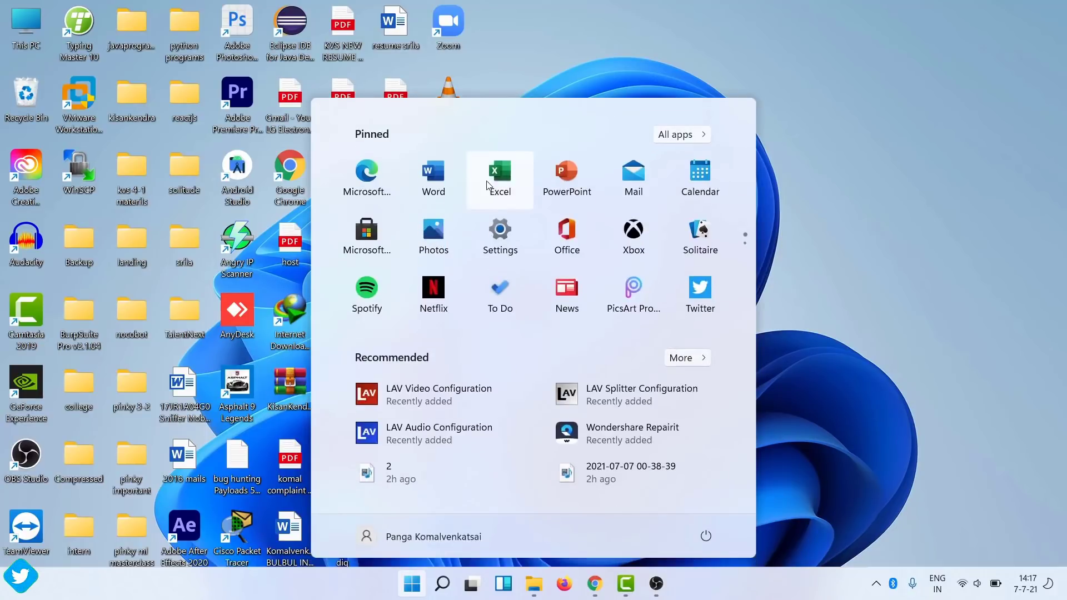
left_click(496, 210)
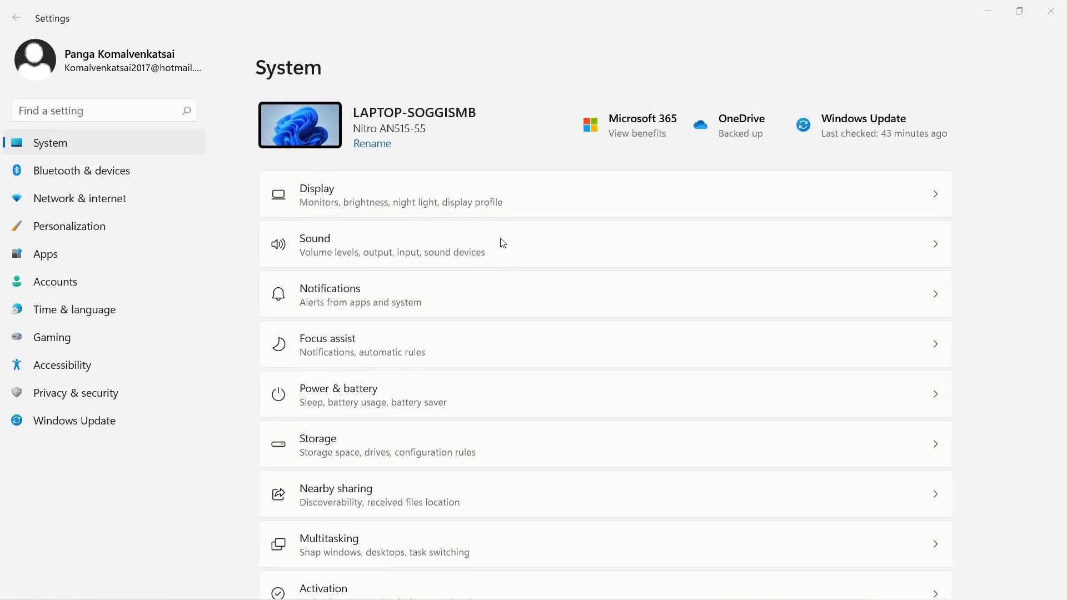
scroll(483, 279, "down", 5)
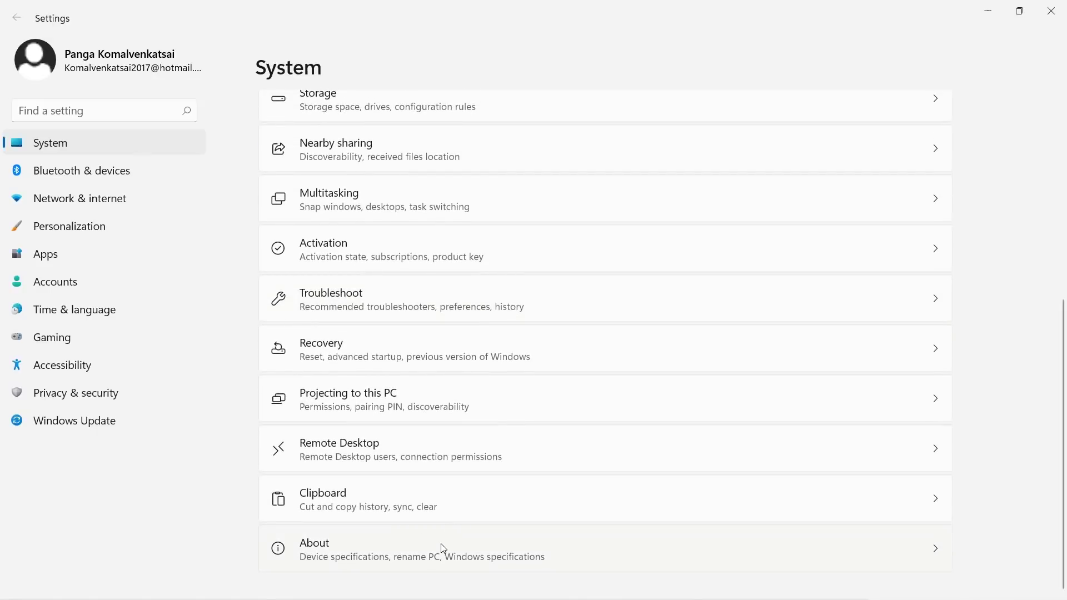
left_click(441, 545)
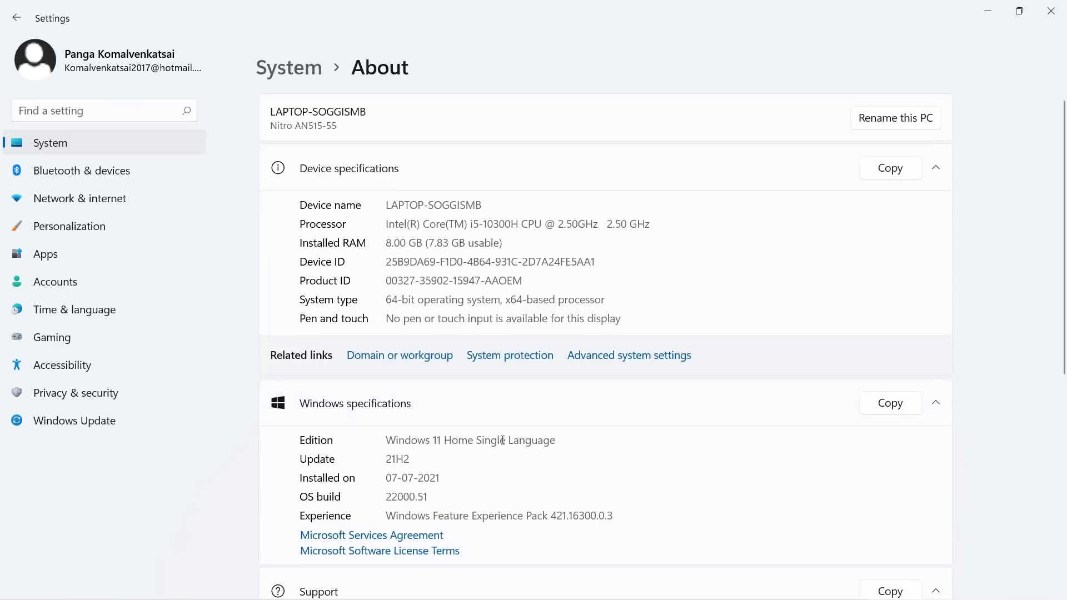
left_click_drag(556, 442, 387, 444)
scroll(532, 456, "down", 1)
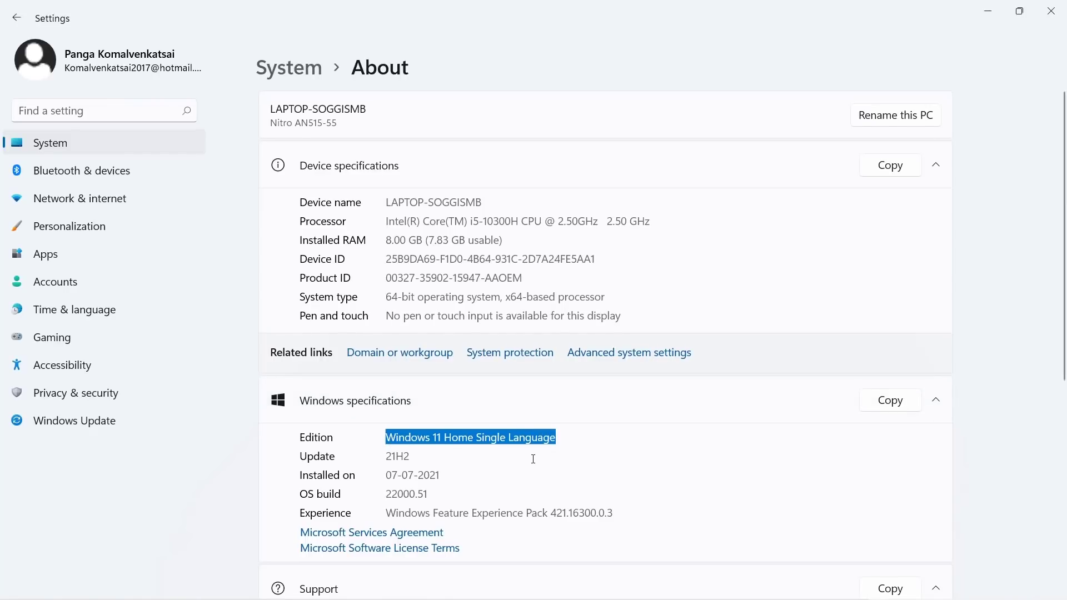
left_click(1049, 5)
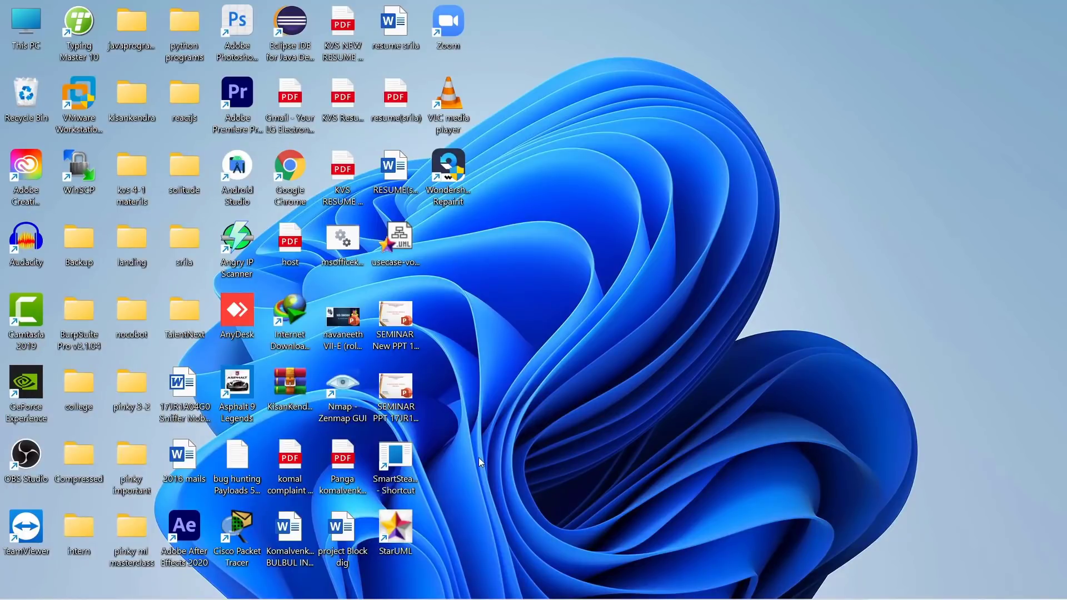
key("Caps_Lock")
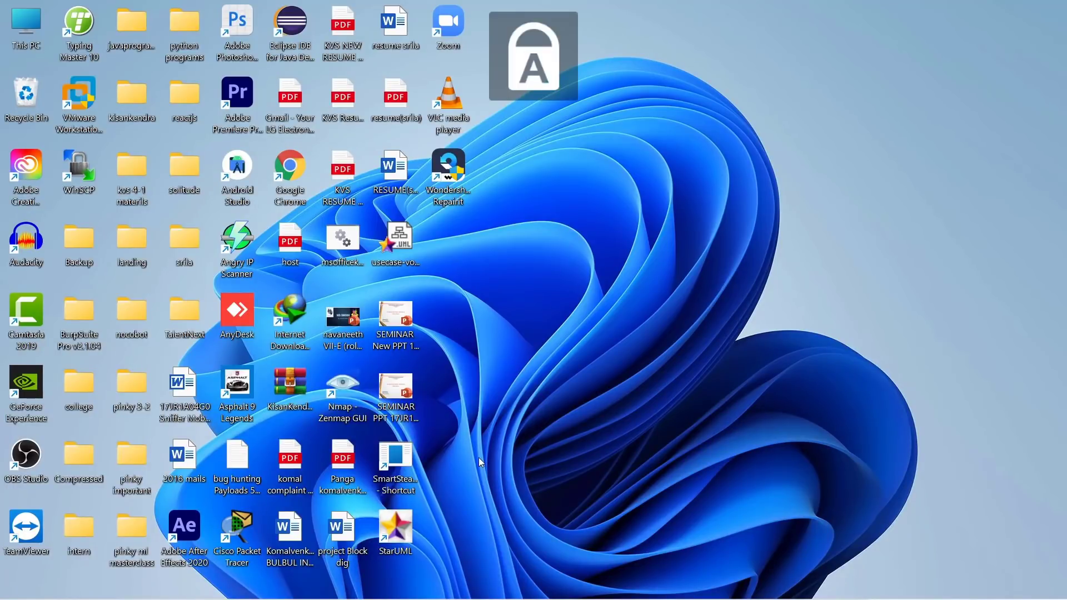
key("Caps_Lock")
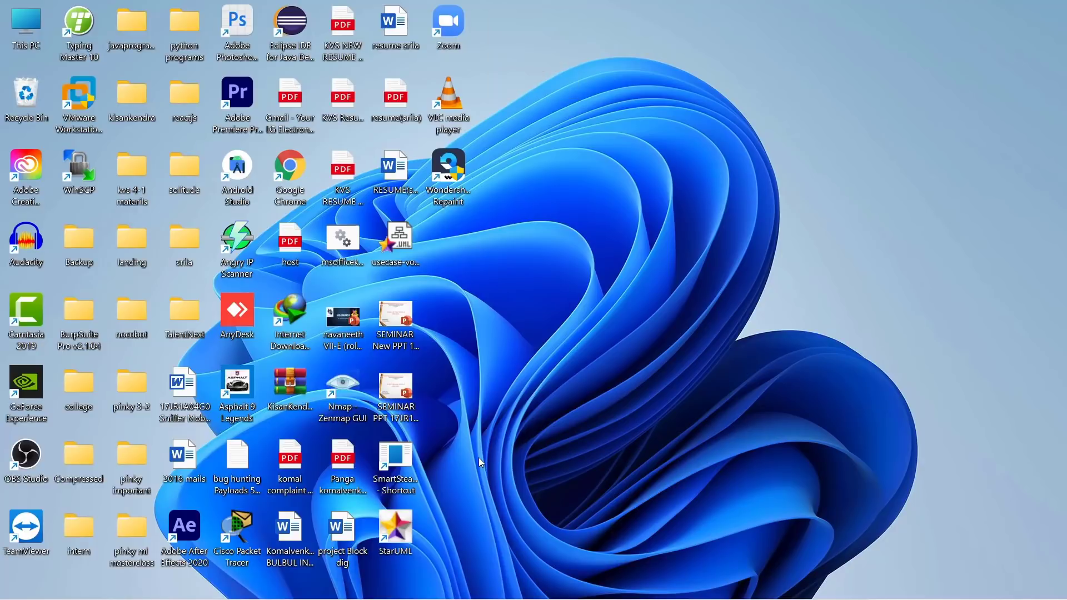
- Examine the PC's CPU performance in Task Manager and its resource usage in Resource Monitor, and close both
key("ctrl+shift+Escape")
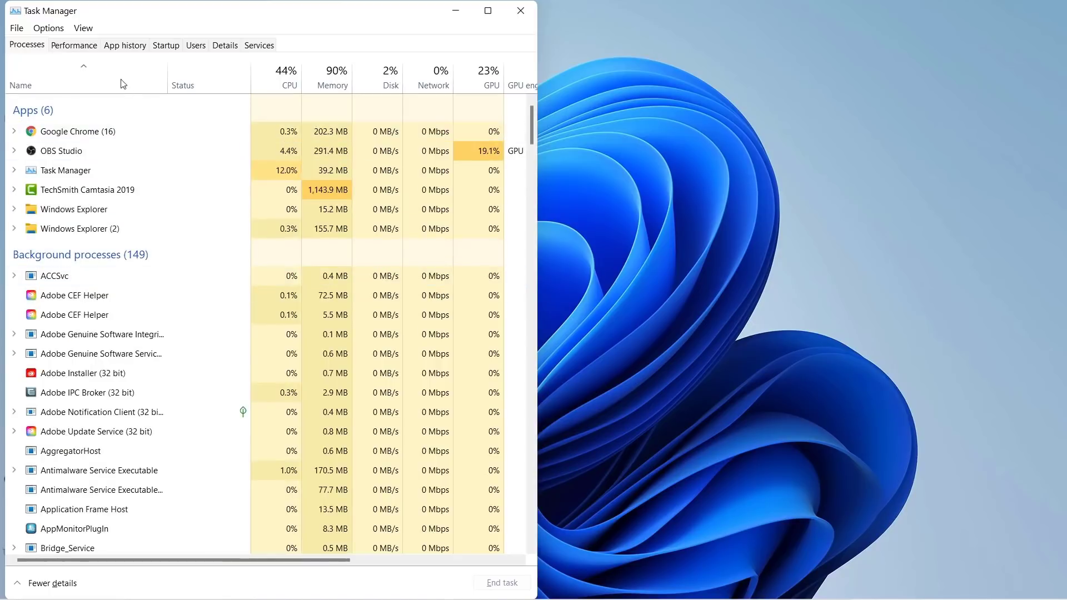
left_click(77, 47)
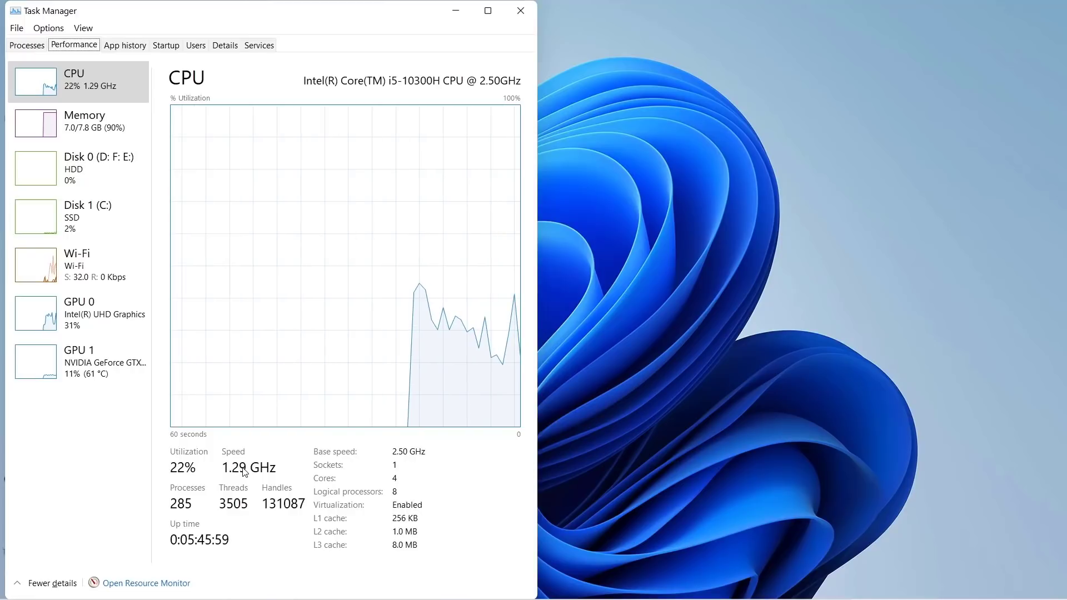
left_click(155, 584)
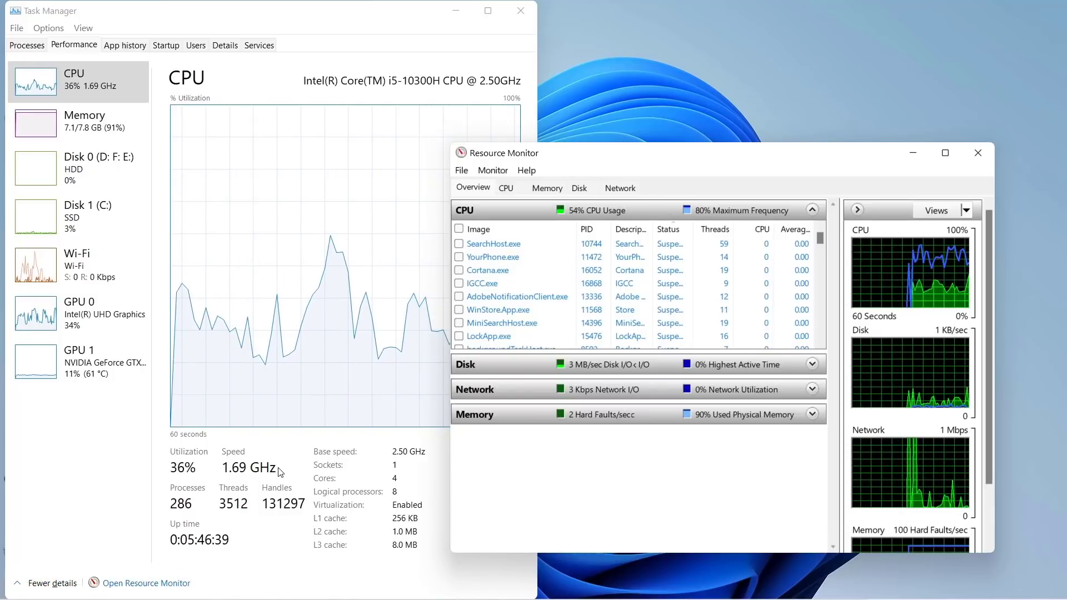
left_click(978, 150)
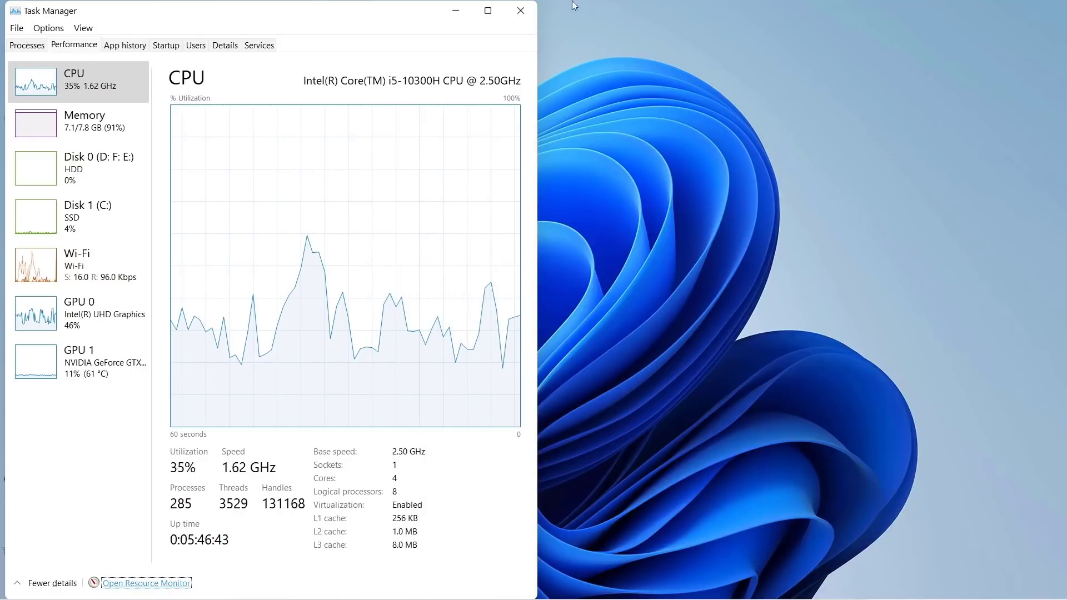
left_click(522, 11)
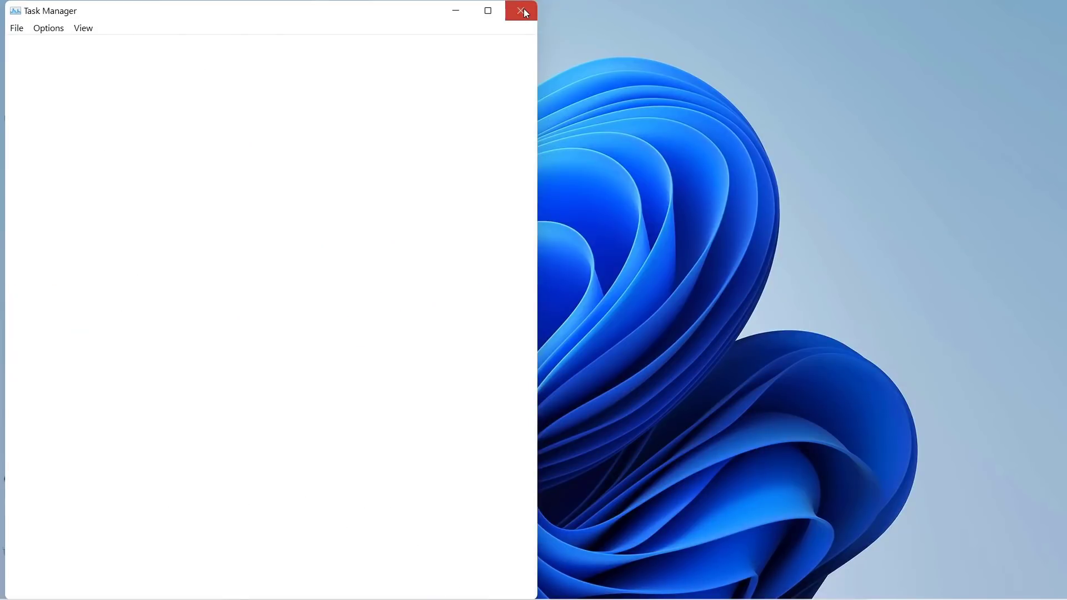